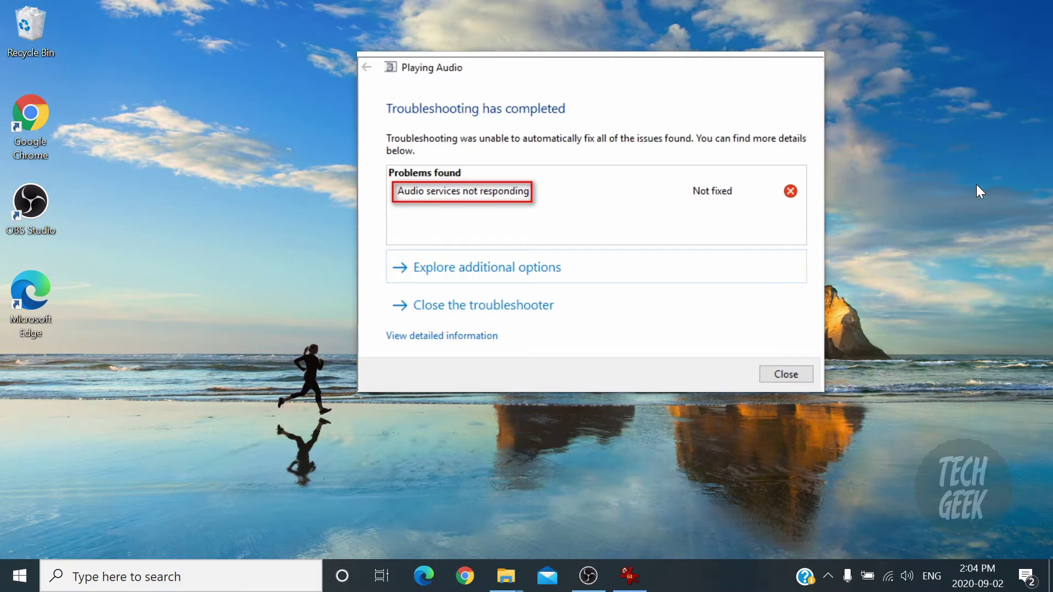
Step: Close the Playing Audio troubleshooter that reported 'Audio services not responding'
{"action": "key", "text": "alt+F4"}
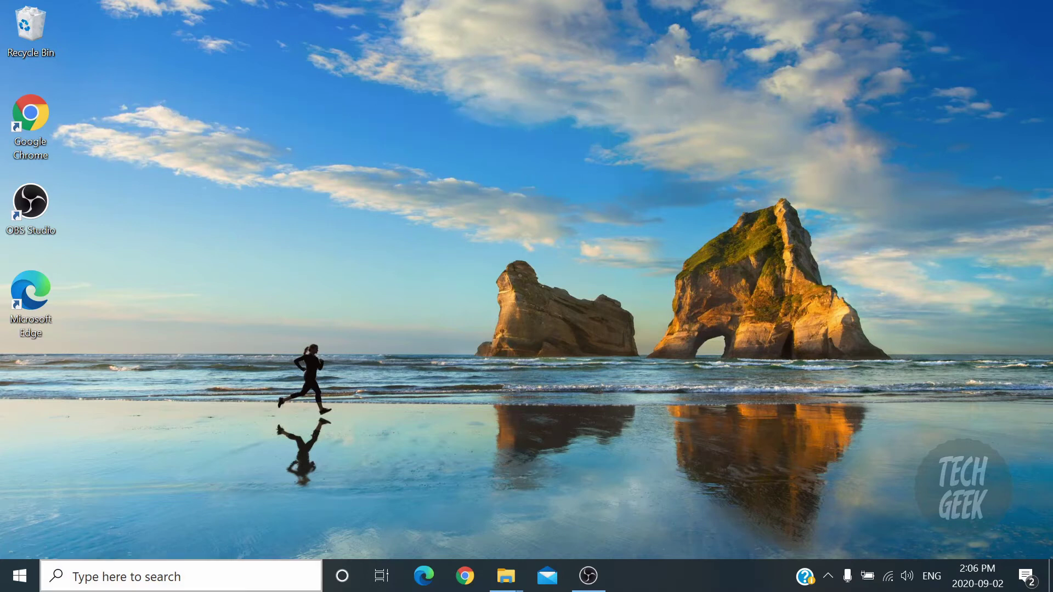
Step: Search for 'services', launch the Services console, and select the Windows Audio service
{"action": "left_click", "coordinate": [173, 578]}
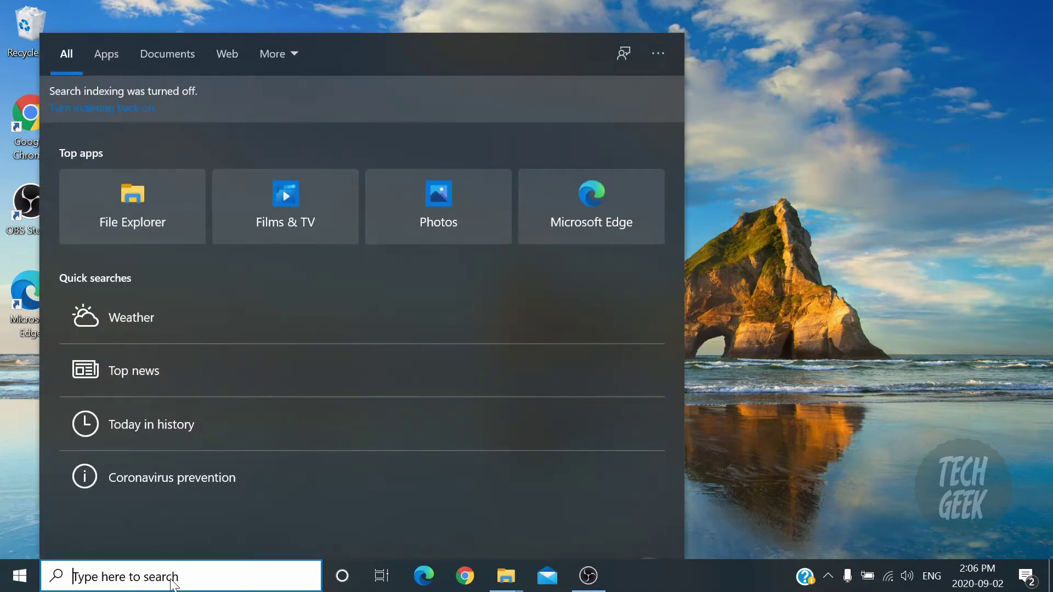
{"action": "type", "text": "services"}
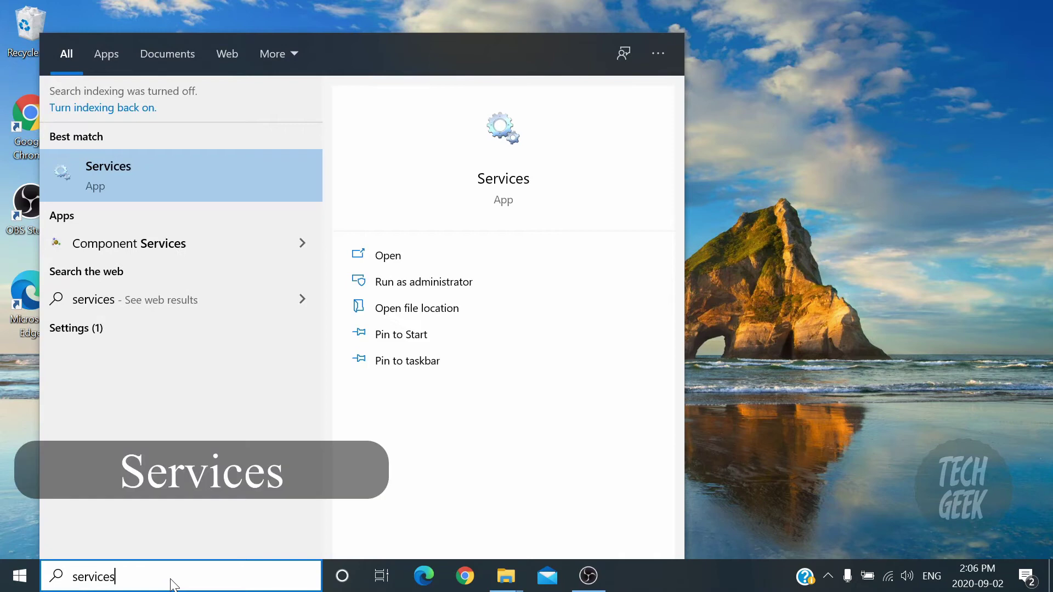
{"action": "left_click", "coordinate": [167, 176]}
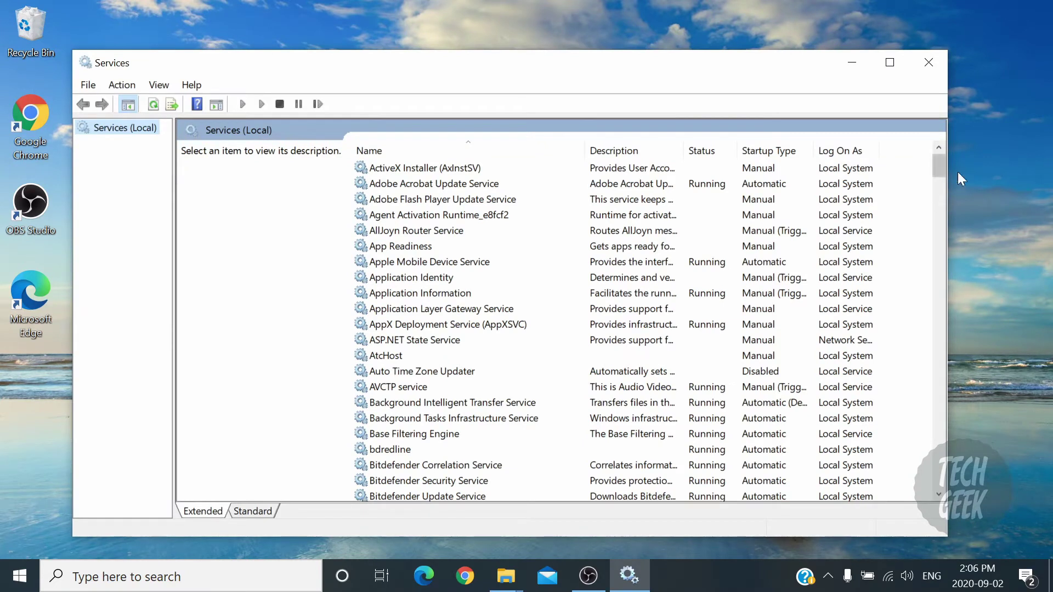
{"action": "left_click_drag", "start_coordinate": [937, 166], "coordinate": [943, 432]}
{"action": "left_click", "coordinate": [442, 355]}
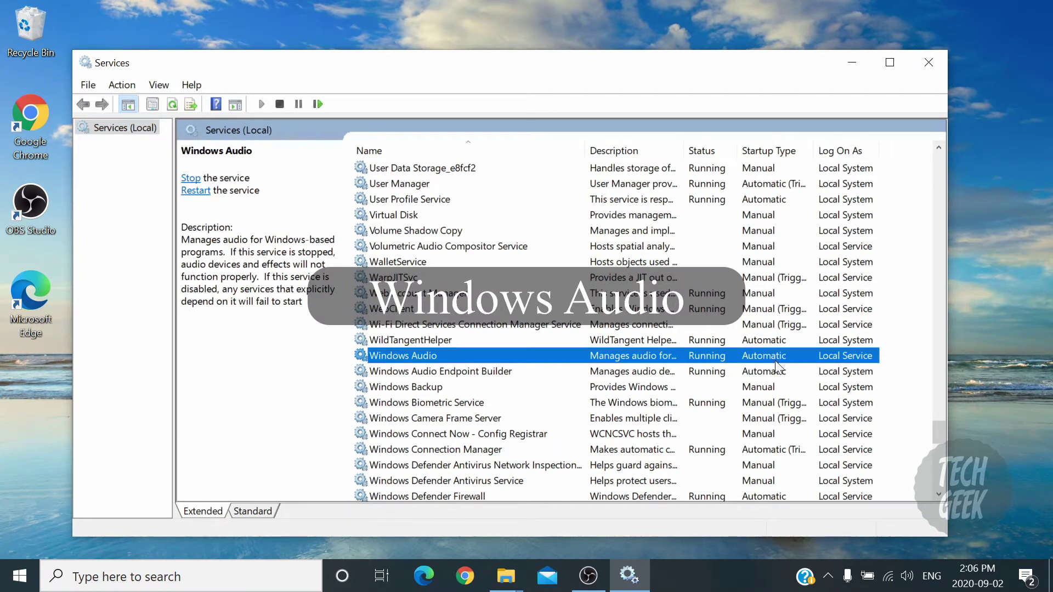
Step: Keep the Windows Audio service's startup type at Automatic and save it
{"action": "double_click", "coordinate": [795, 362]}
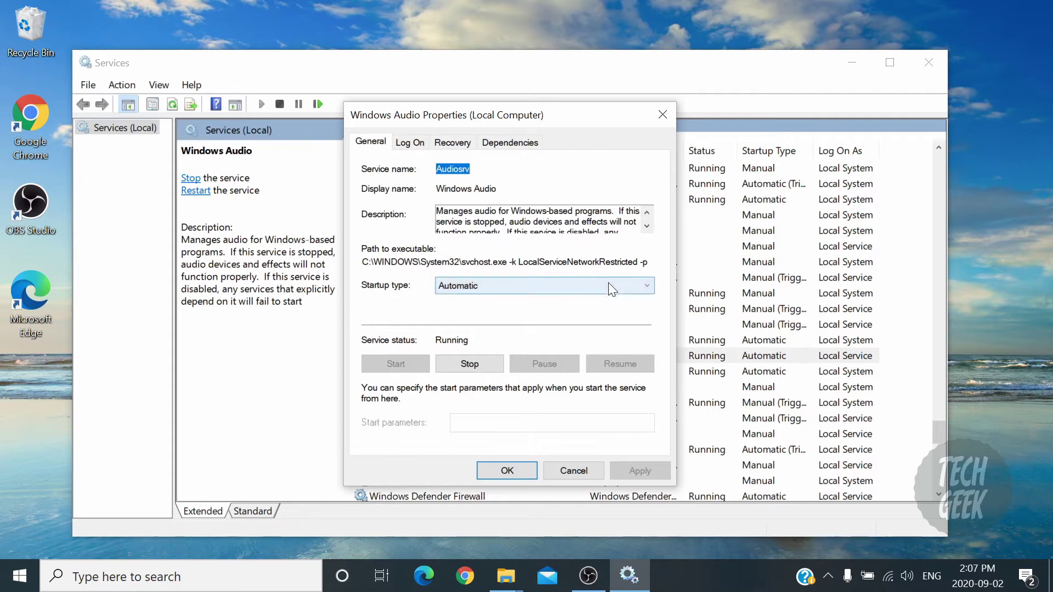
{"action": "left_click", "coordinate": [608, 285]}
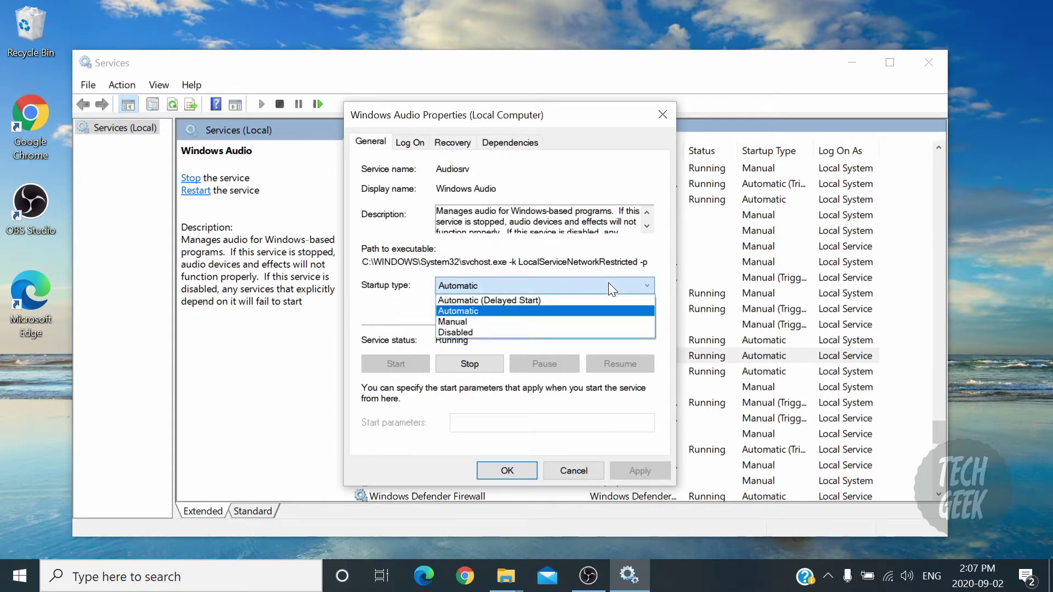
{"action": "left_click", "coordinate": [506, 315]}
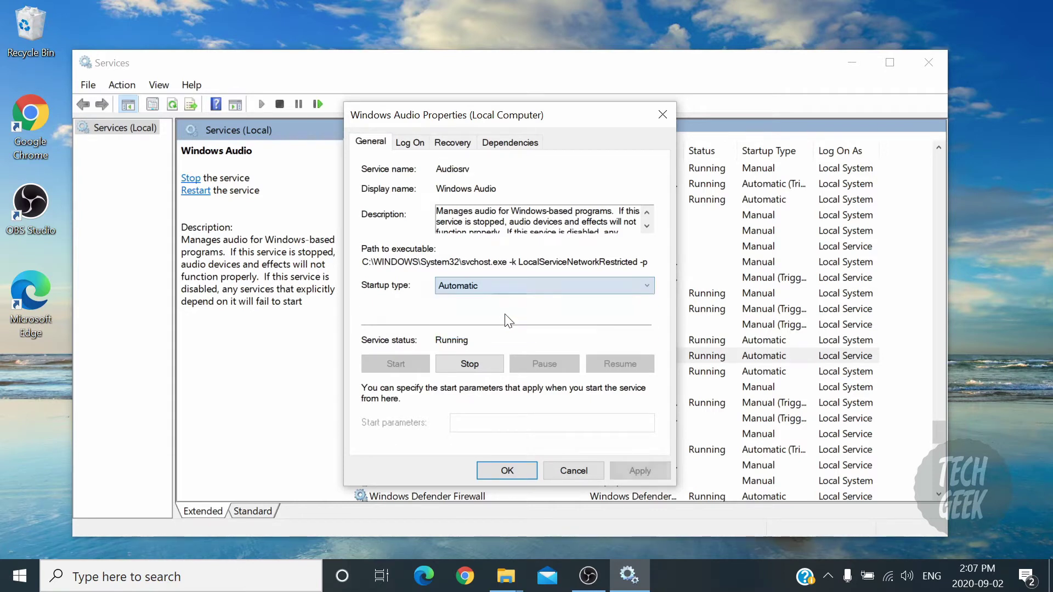
{"action": "left_click", "coordinate": [515, 465]}
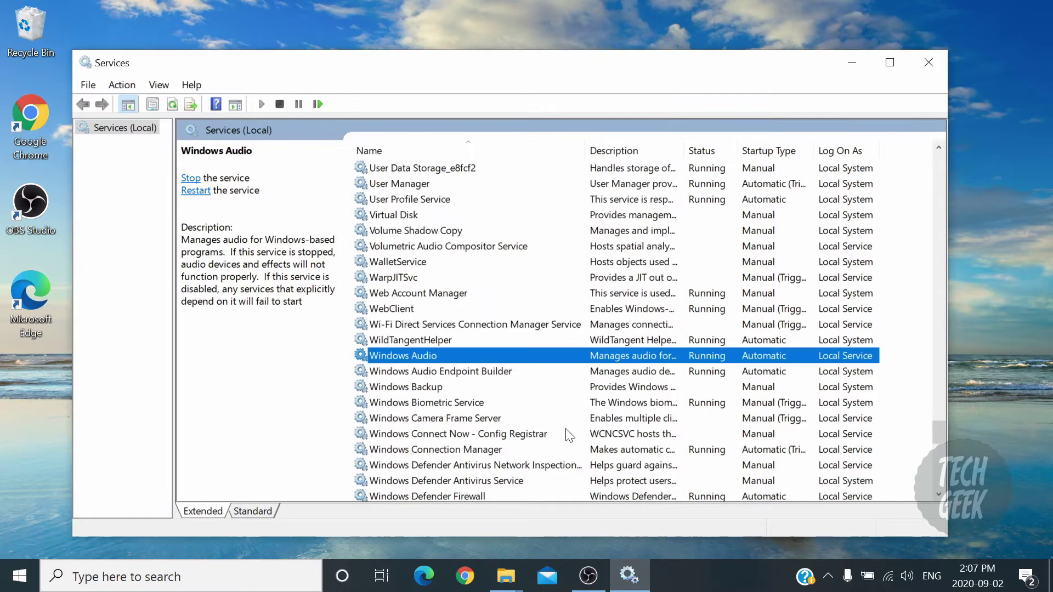
Step: Set Windows Audio Endpoint Builder's startup type to Automatic and apply the change
{"action": "left_click", "coordinate": [536, 375]}
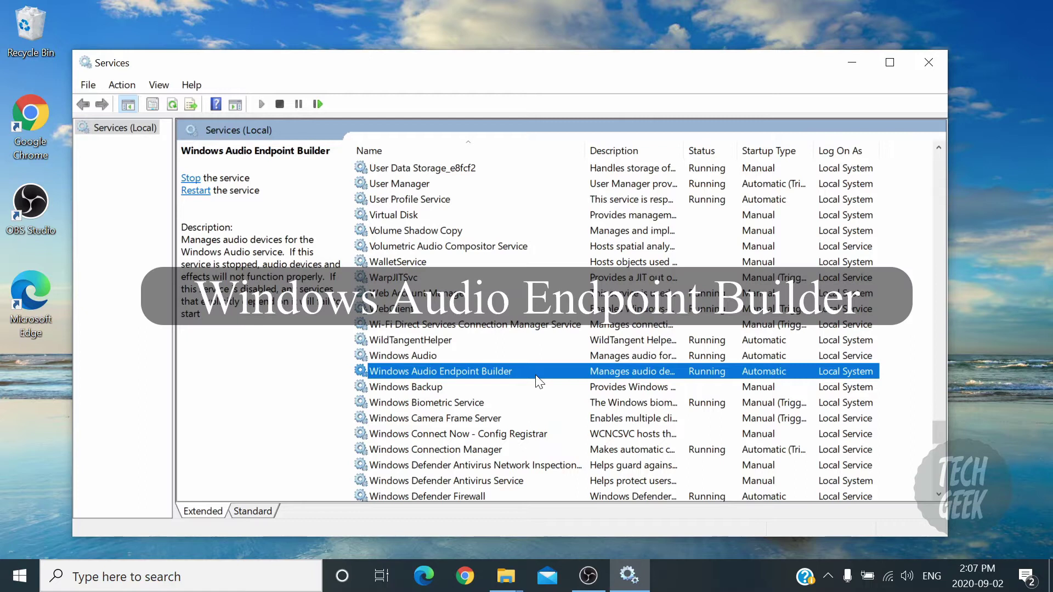
{"action": "double_click", "coordinate": [766, 372]}
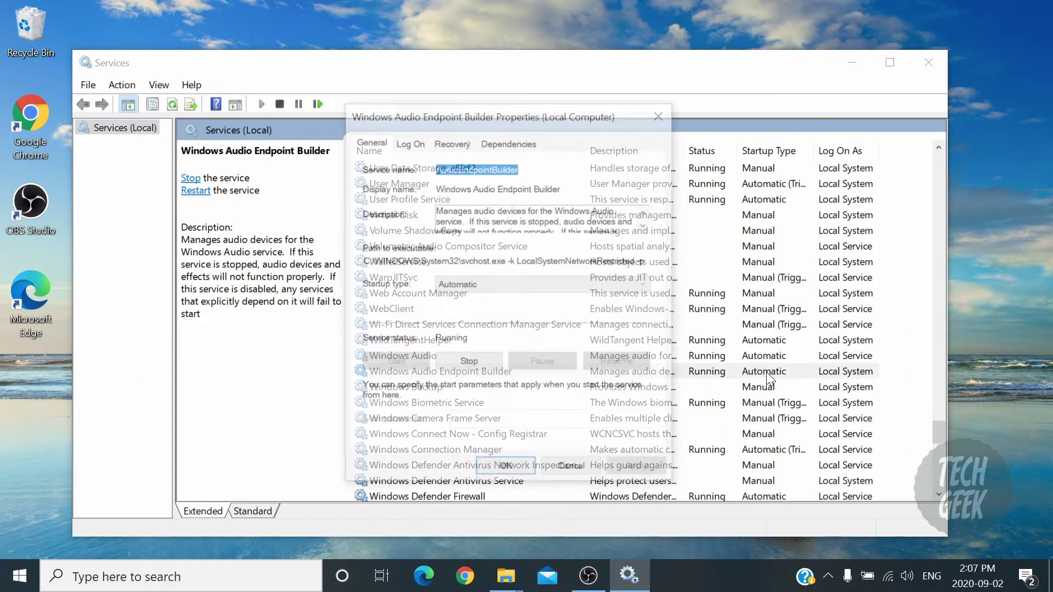
{"action": "left_click", "coordinate": [551, 285]}
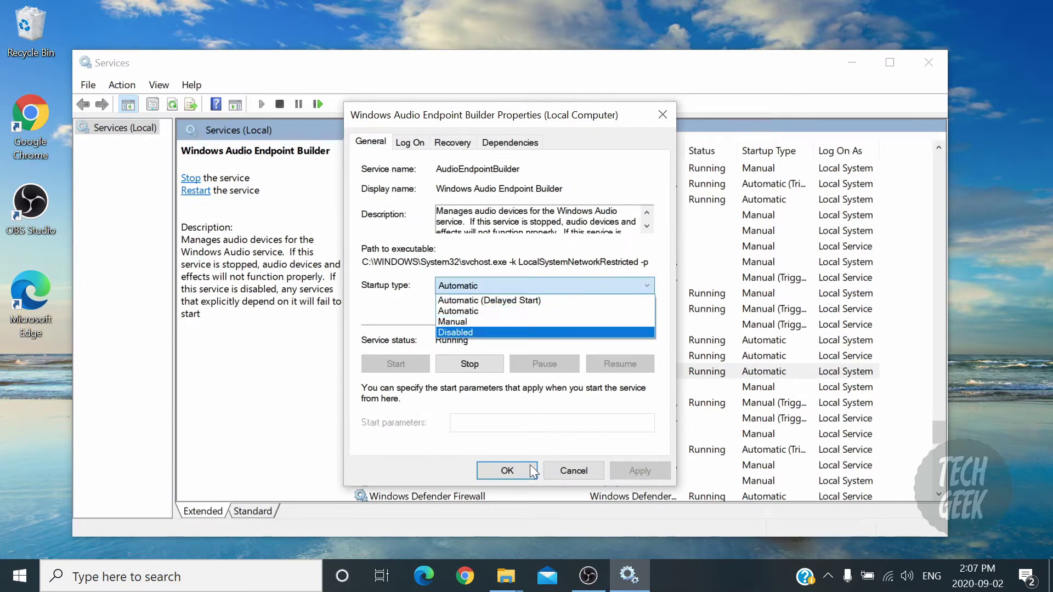
{"action": "left_click", "coordinate": [456, 311]}
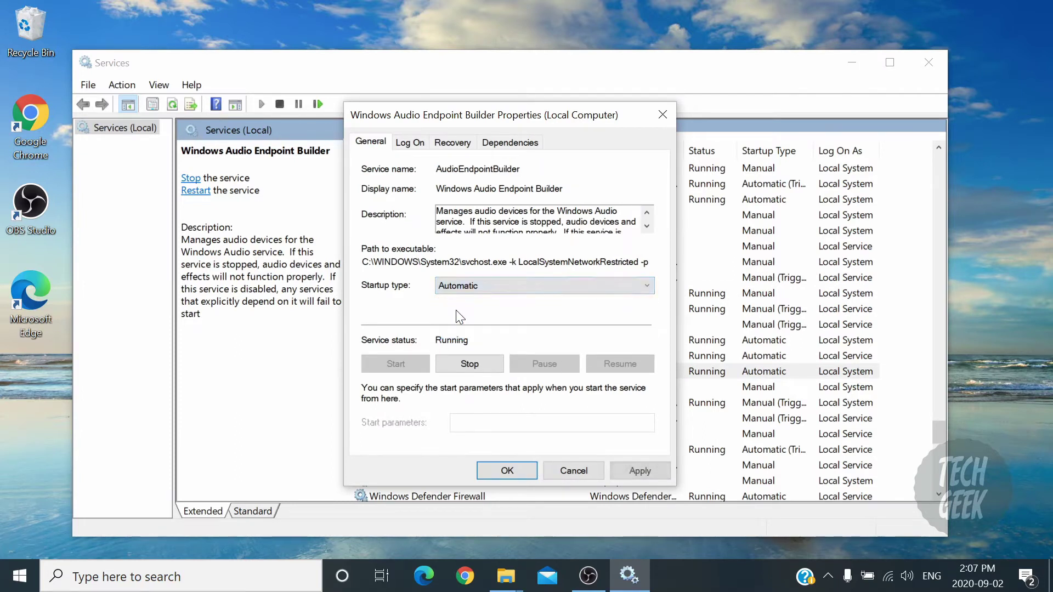
{"action": "left_click", "coordinate": [640, 470]}
{"action": "left_click", "coordinate": [507, 470]}
{"action": "left_click", "coordinate": [683, 371]}
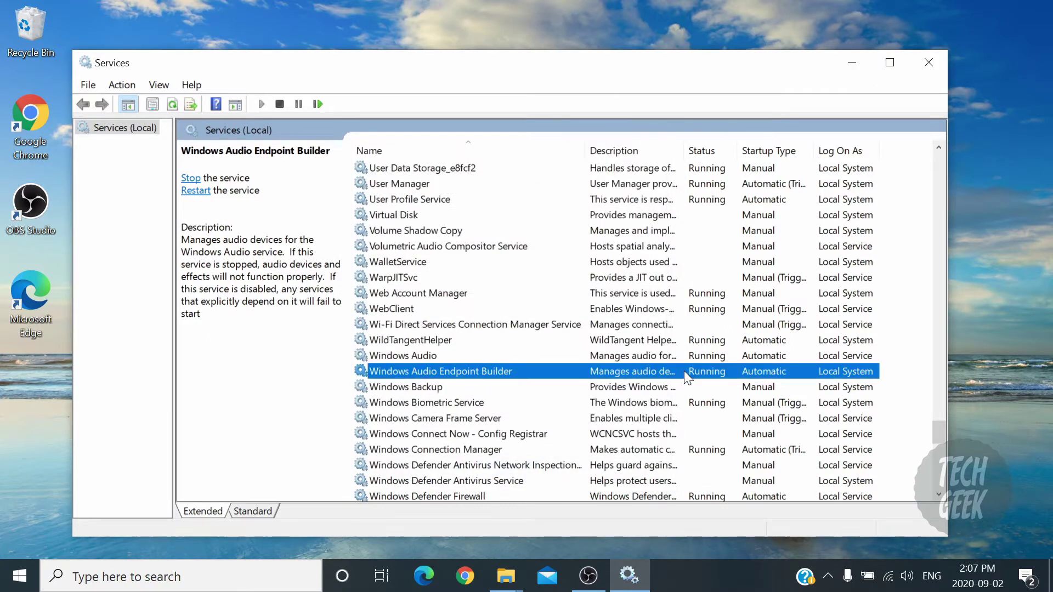
Step: Restart Windows Audio Endpoint Builder, agreeing to also restart the dependent Windows Audio service
{"action": "right_click", "coordinate": [683, 370]}
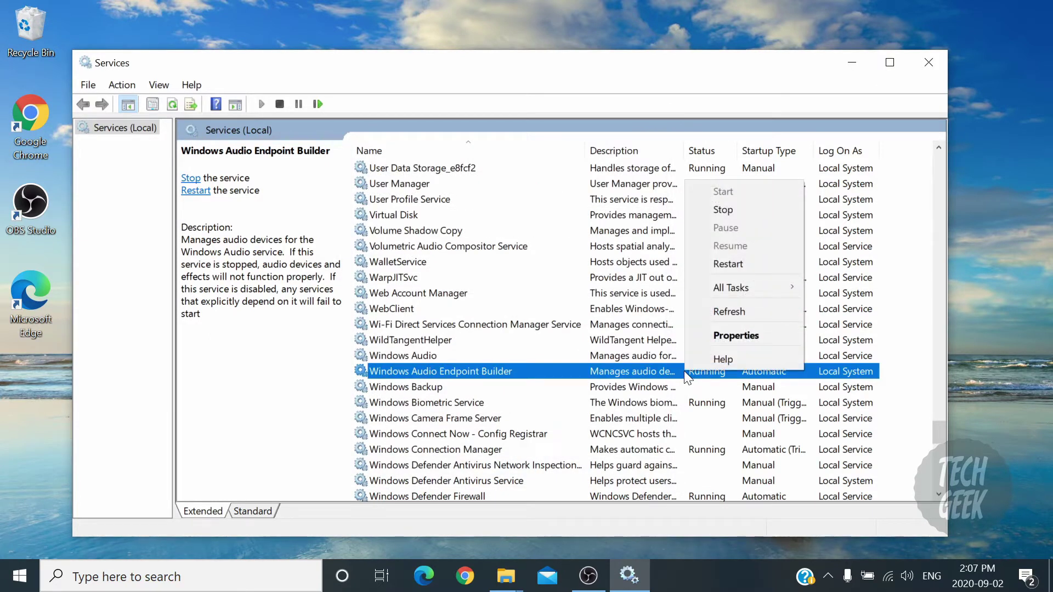
{"action": "left_click", "coordinate": [778, 261]}
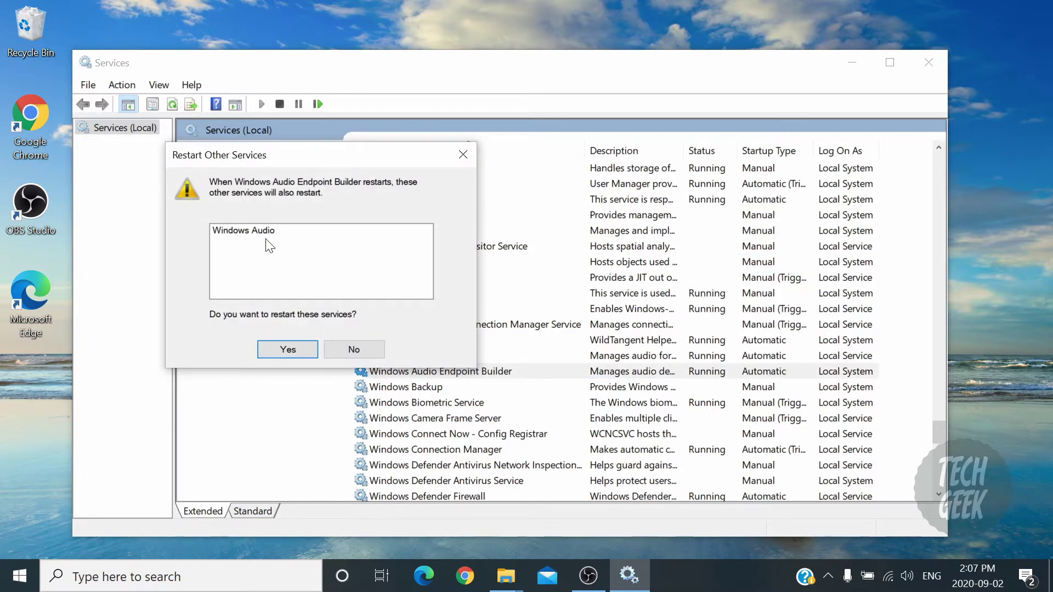
{"action": "mouse_move", "coordinate": [340, 153]}
{"action": "left_mouse_down"}
{"action": "mouse_move", "coordinate": [329, 114]}
{"action": "mouse_move", "coordinate": [340, 133]}
{"action": "left_mouse_up"}
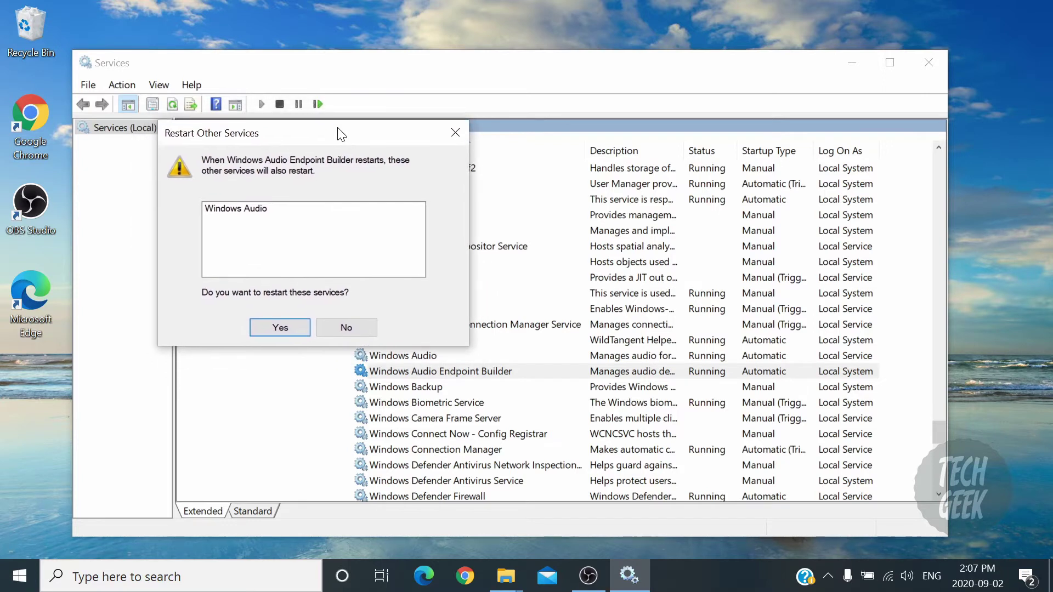
{"action": "left_click", "coordinate": [297, 325]}
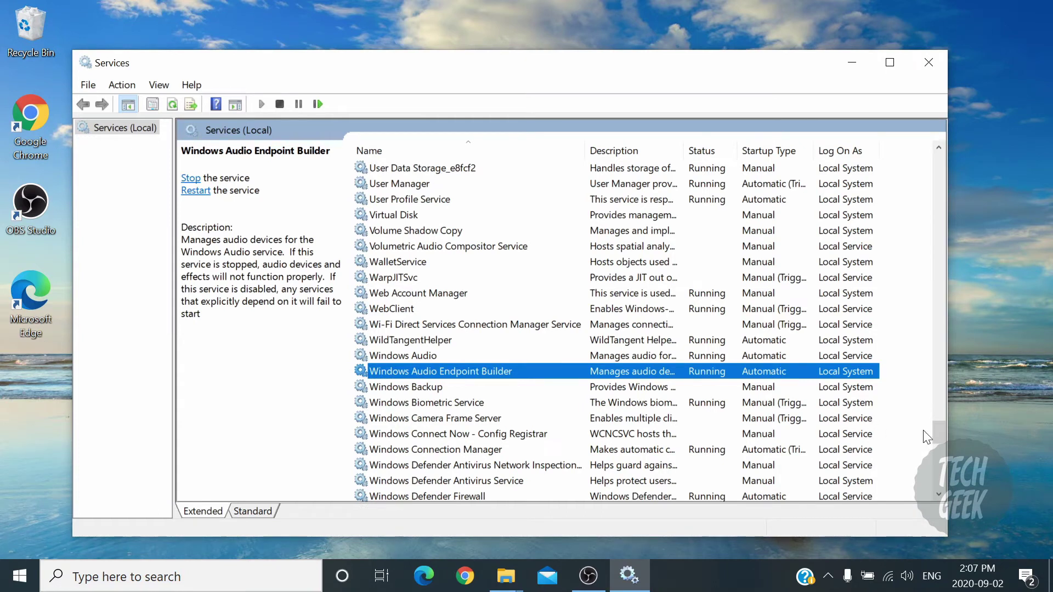
Step: Check the DCOM Server Process Launcher, RPC Endpoint Mapper and Remote Procedure Call (RPC) services
{"action": "left_click_drag", "start_coordinate": [936, 430], "coordinate": [936, 216]}
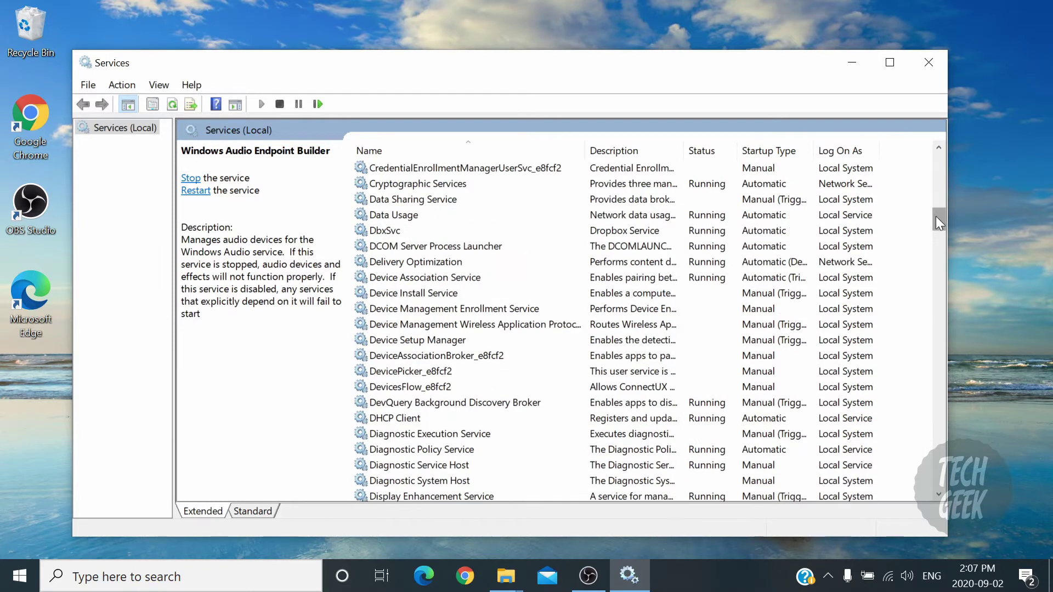
{"action": "left_click", "coordinate": [500, 250]}
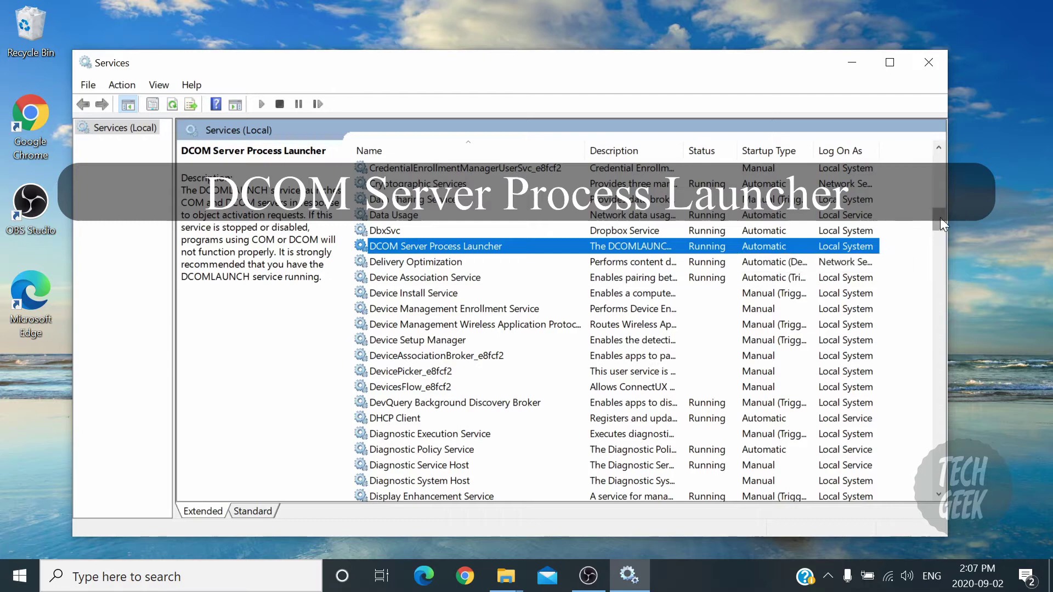
{"action": "left_click_drag", "start_coordinate": [940, 219], "coordinate": [940, 361]}
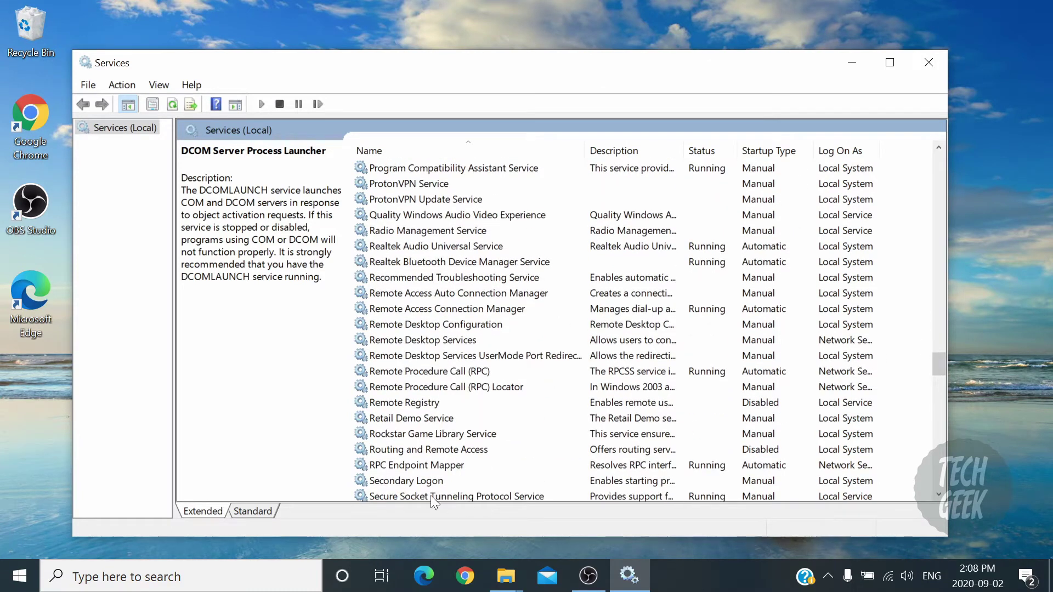
{"action": "left_click", "coordinate": [430, 468]}
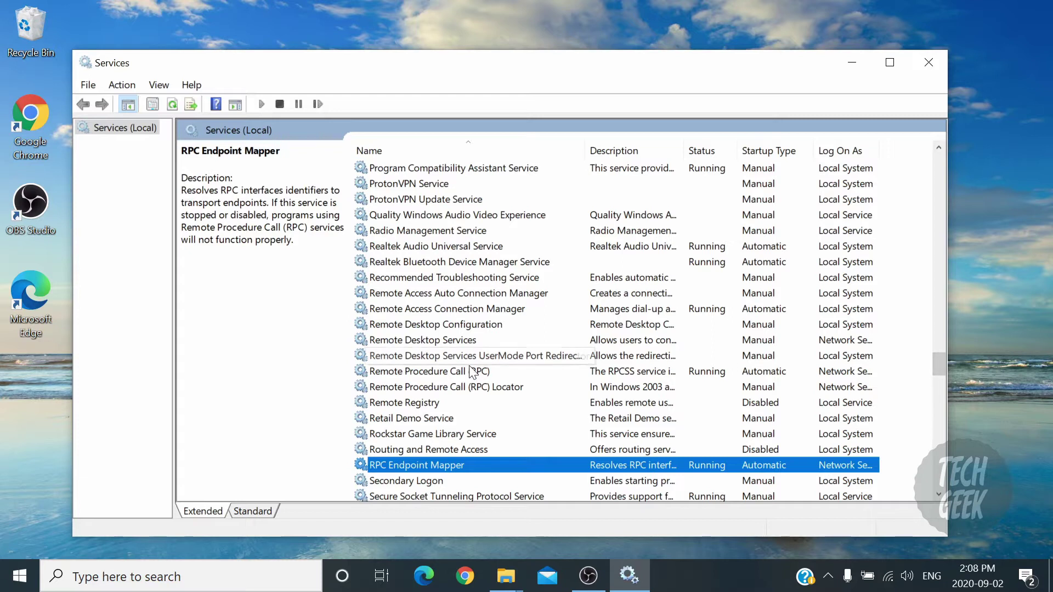
{"action": "left_click", "coordinate": [475, 371]}
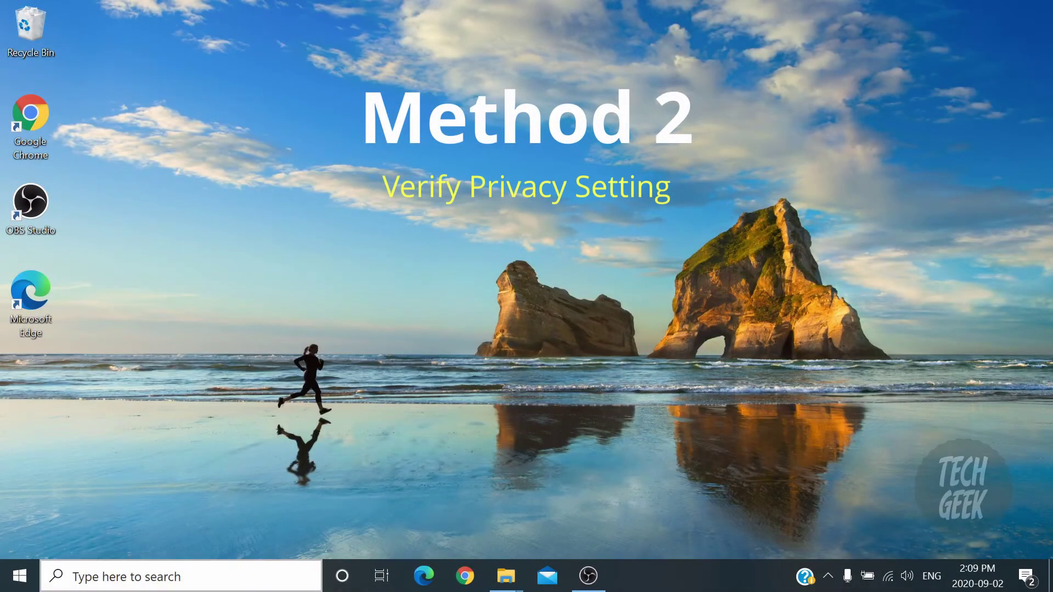
Step: Search for 'privacy' and open the Privacy settings General page
{"action": "left_click", "coordinate": [213, 580]}
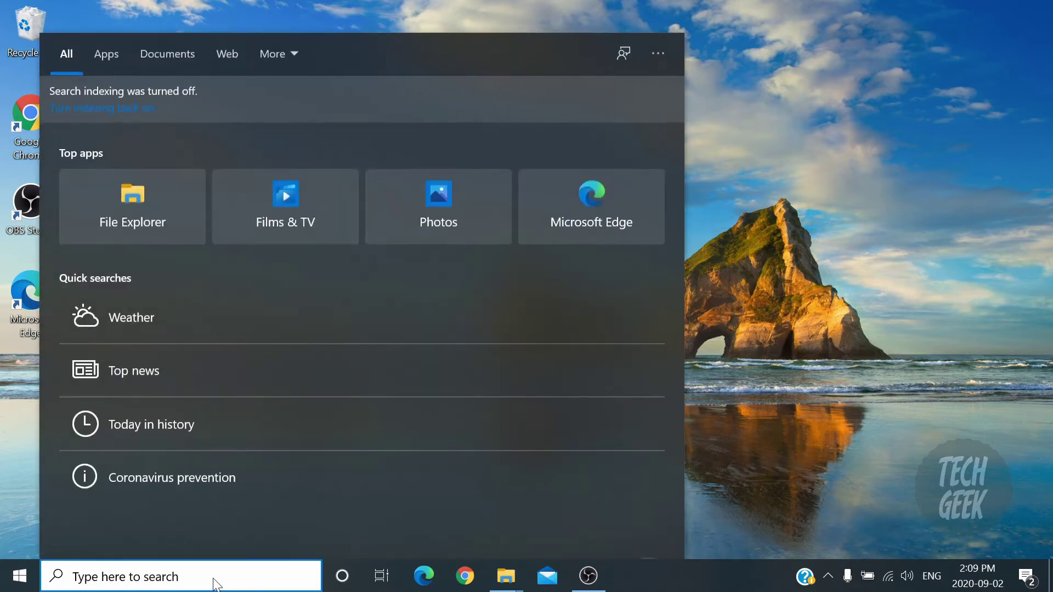
{"action": "type", "text": "priv"}
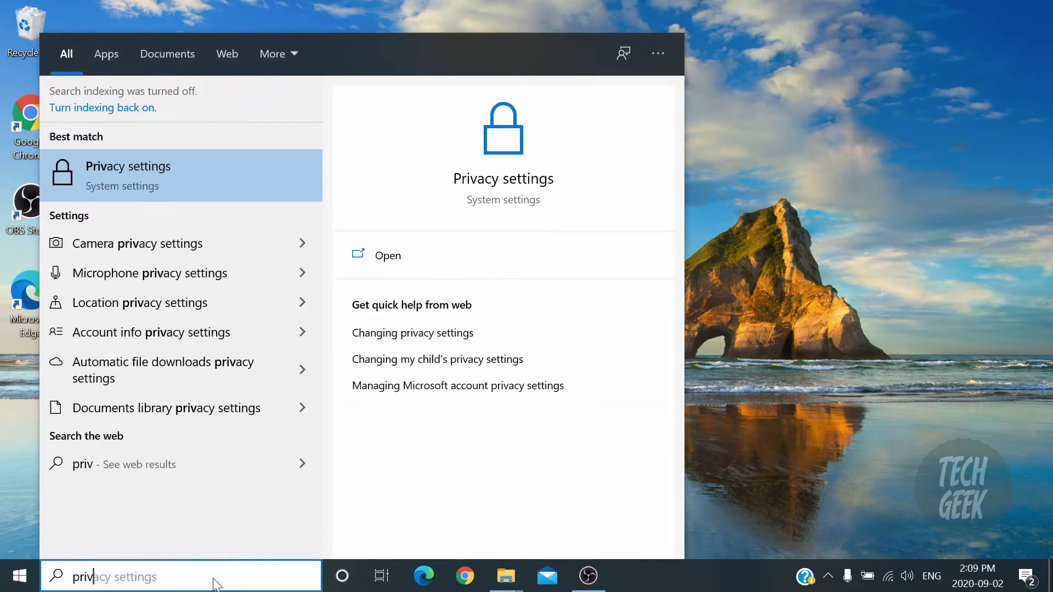
{"action": "type", "text": "acy"}
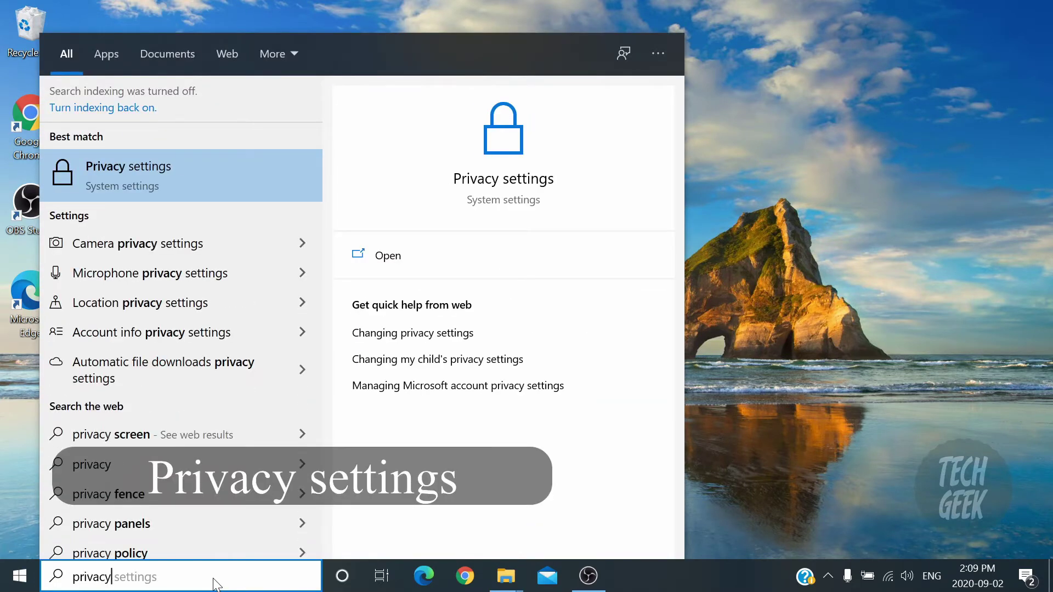
{"action": "left_click", "coordinate": [198, 182]}
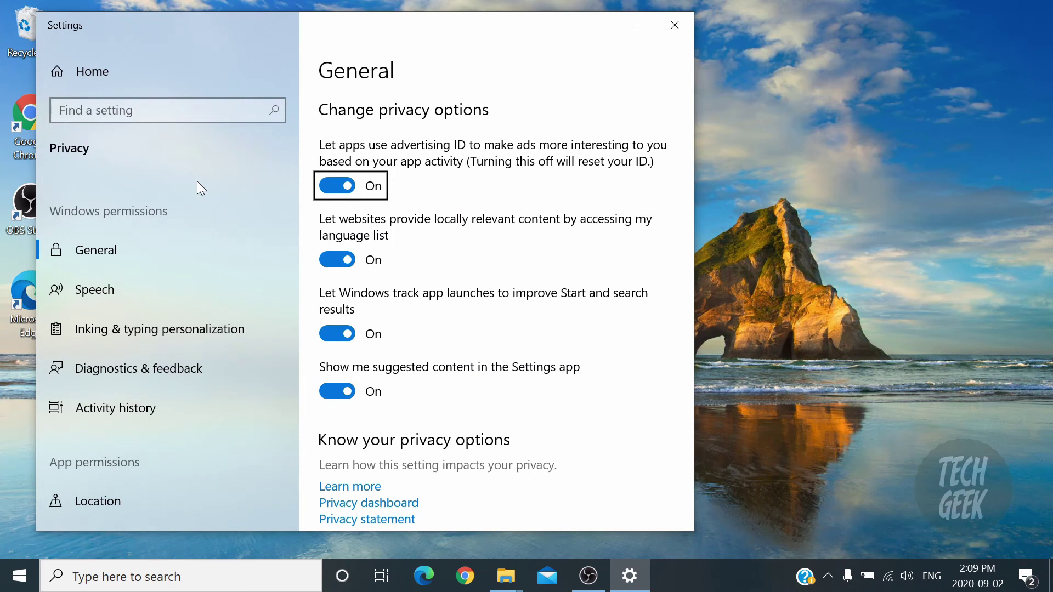
Step: Scroll down to App permissions and open the Microphone permissions page
{"action": "scroll", "coordinate": [241, 407], "scroll_direction": "down", "scroll_amount": 3}
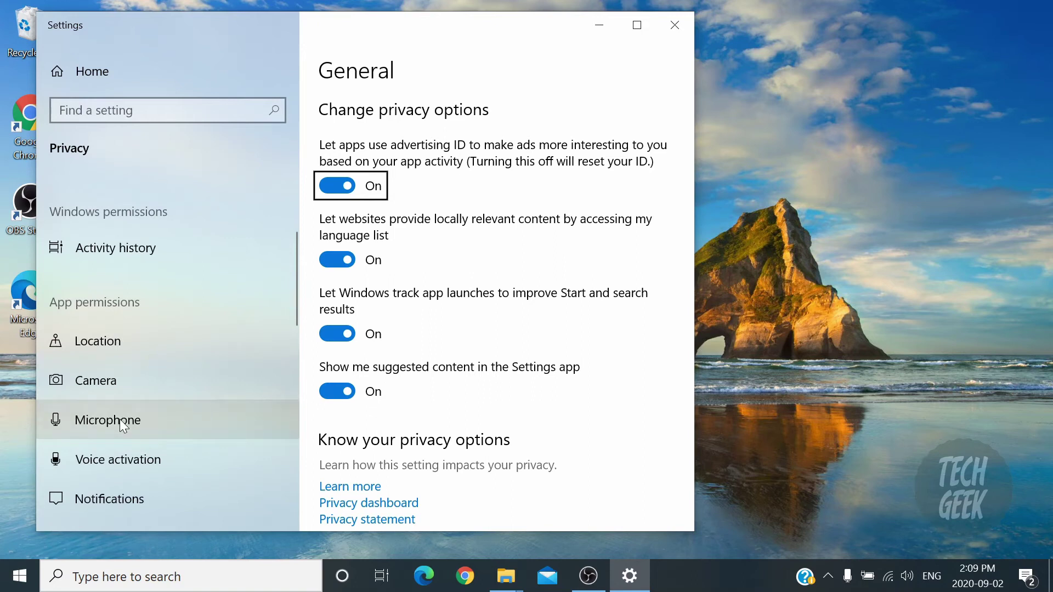
{"action": "left_click", "coordinate": [148, 420]}
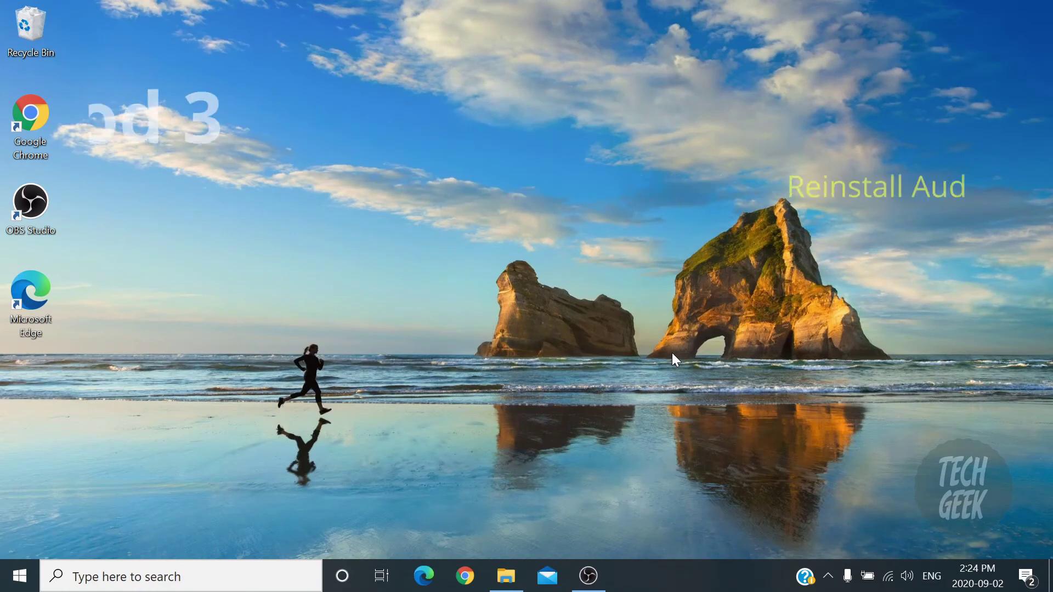
Step: Open Device Manager, expand Sound, video and game controllers, and select Realtek(R) Audio
{"action": "left_click", "coordinate": [202, 580]}
{"action": "type", "text": "d"}
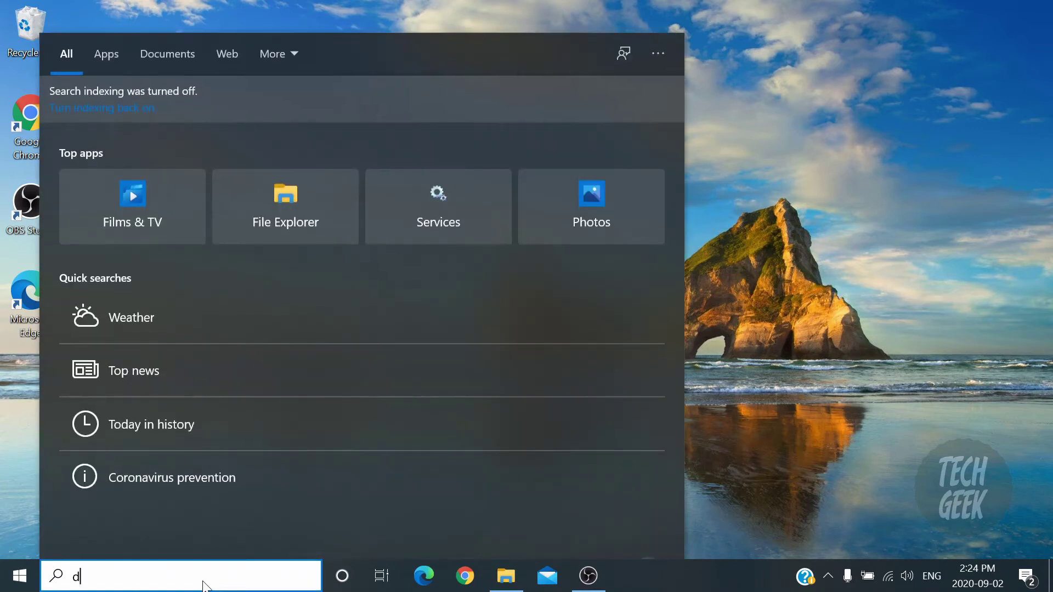
{"action": "type", "text": "evice manager"}
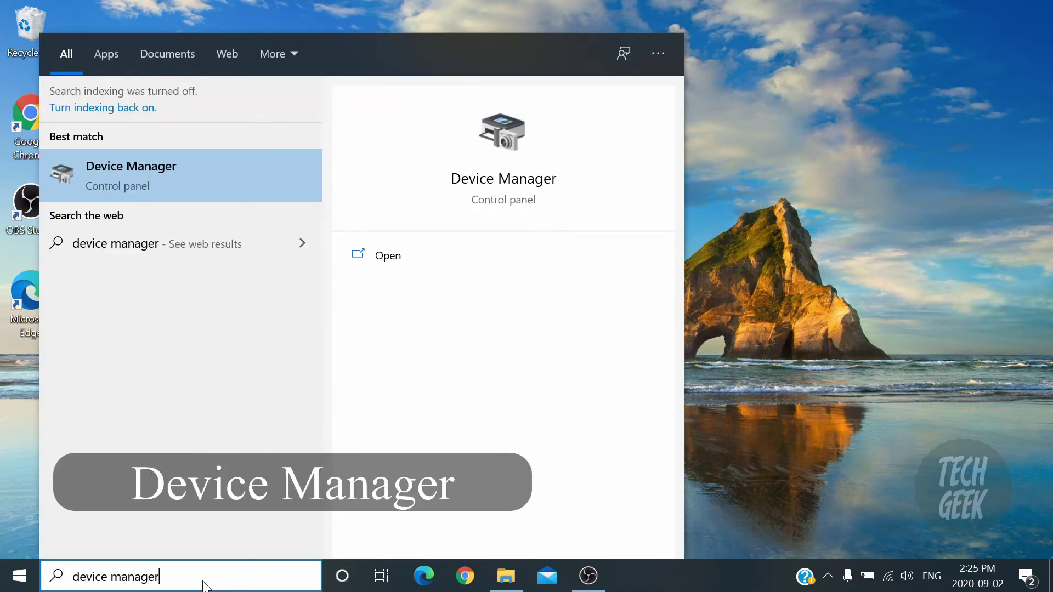
{"action": "left_click", "coordinate": [229, 174]}
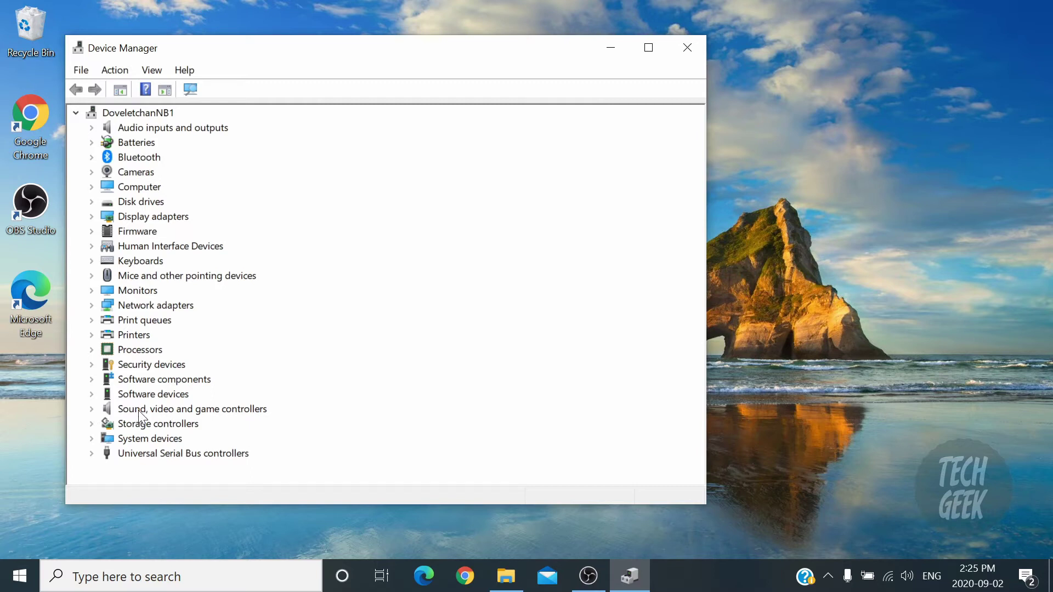
{"action": "left_click", "coordinate": [92, 409]}
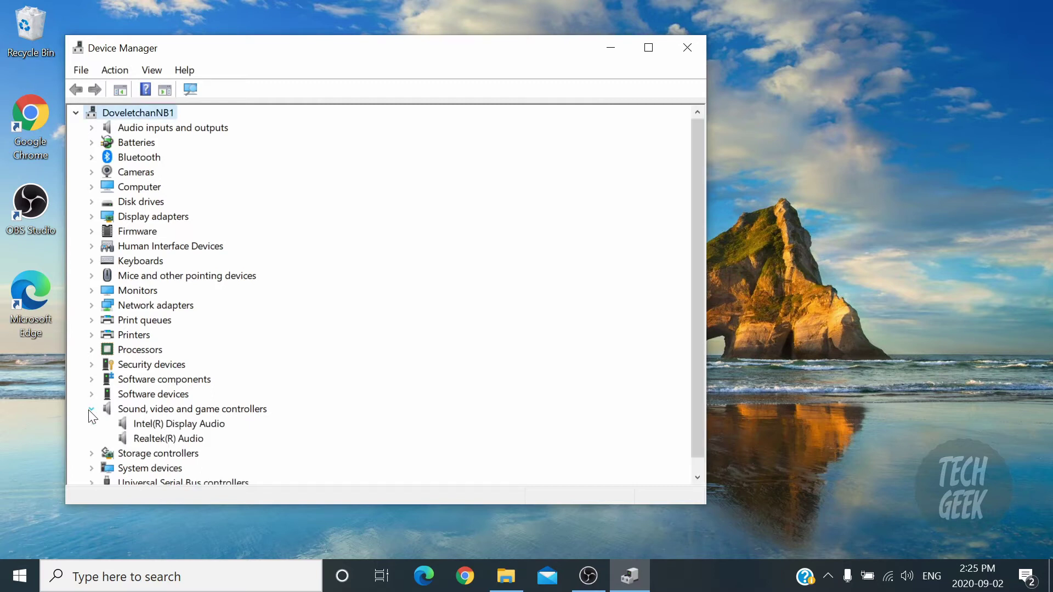
{"action": "left_click", "coordinate": [200, 444]}
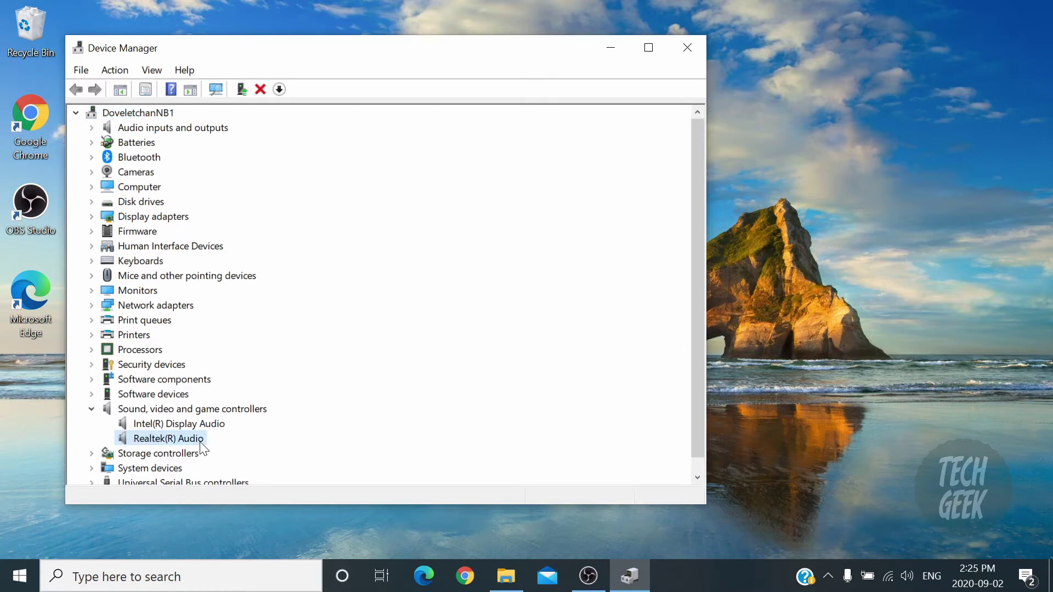
Step: Uninstall the Realtek(R) Audio device and accept restarting the computer now
{"action": "right_click", "coordinate": [201, 445]}
{"action": "left_click", "coordinate": [262, 489]}
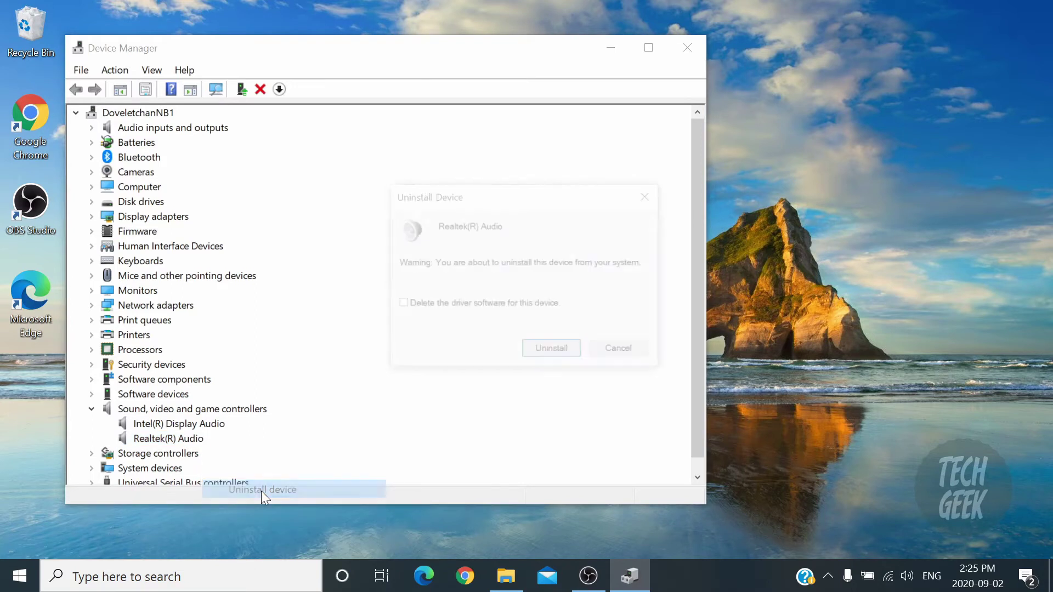
{"action": "left_click", "coordinate": [549, 347]}
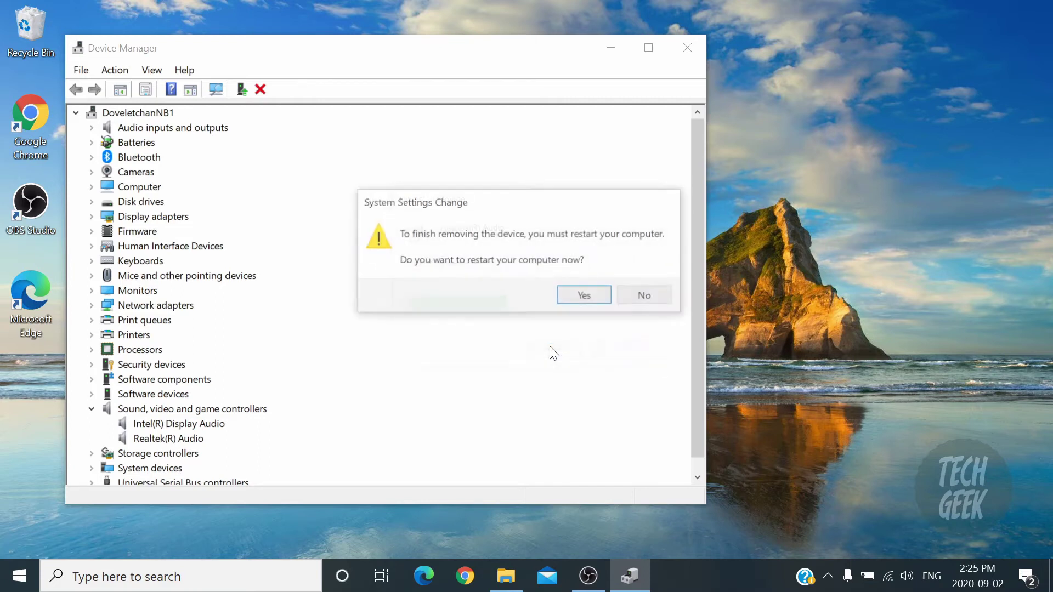
{"action": "left_click", "coordinate": [601, 298]}
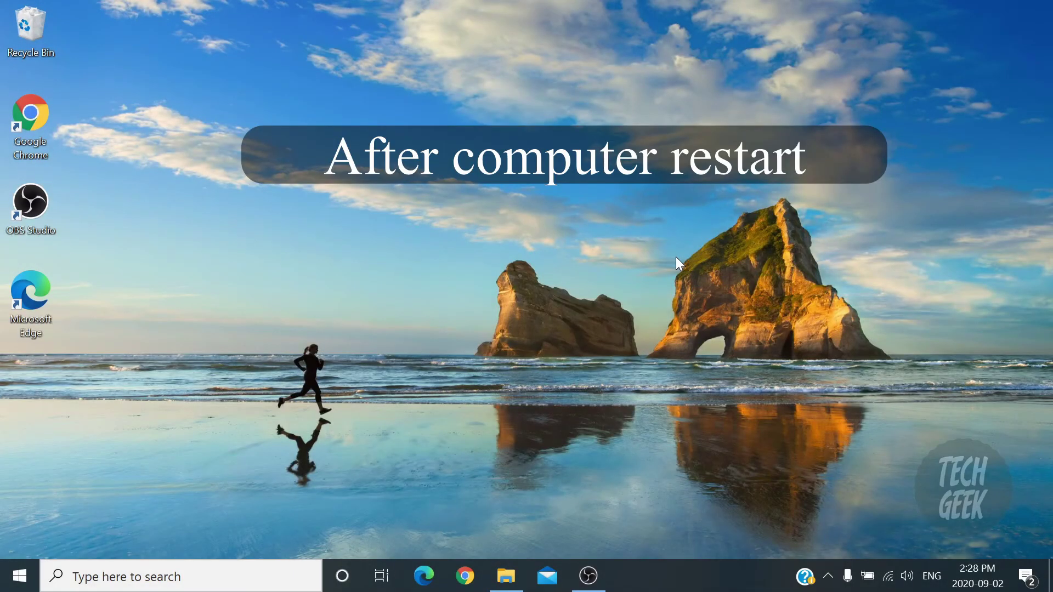
Step: Reopen Device Manager and expand Sound, video and game controllers
{"action": "left_click", "coordinate": [181, 583]}
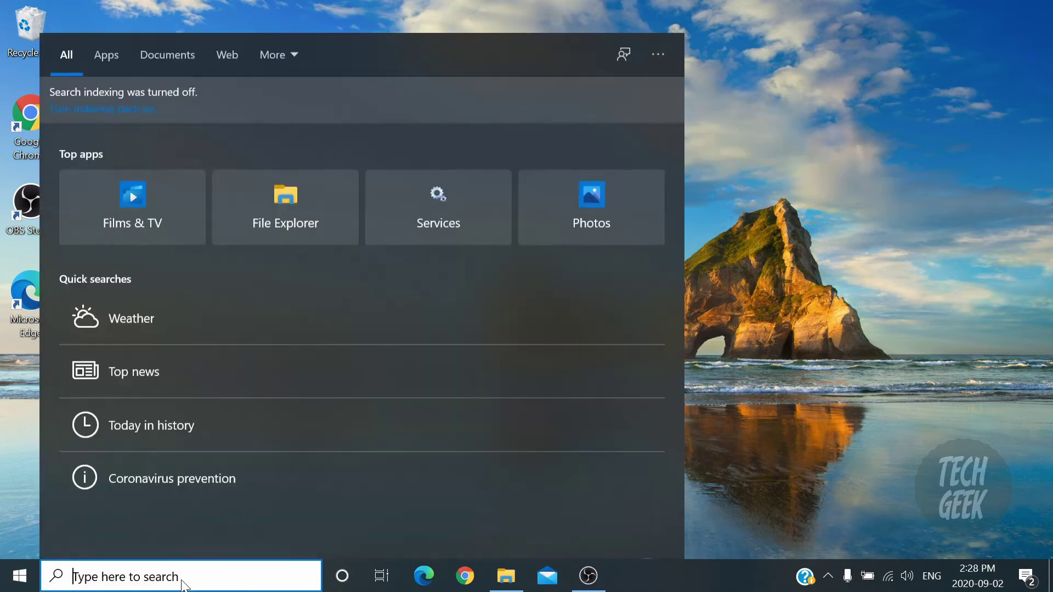
{"action": "type", "text": "device man"}
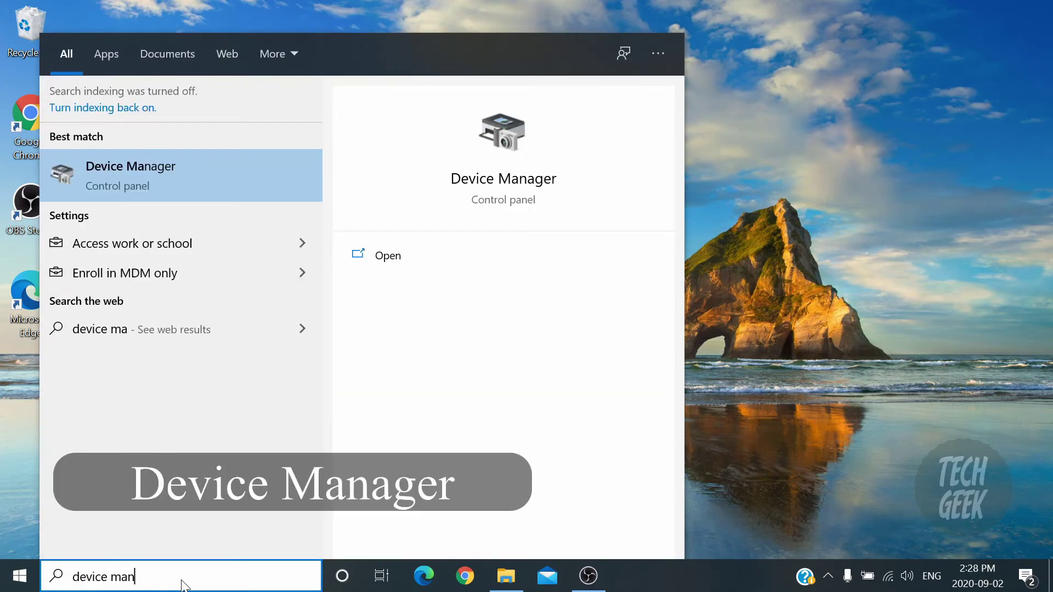
{"action": "type", "text": "ager"}
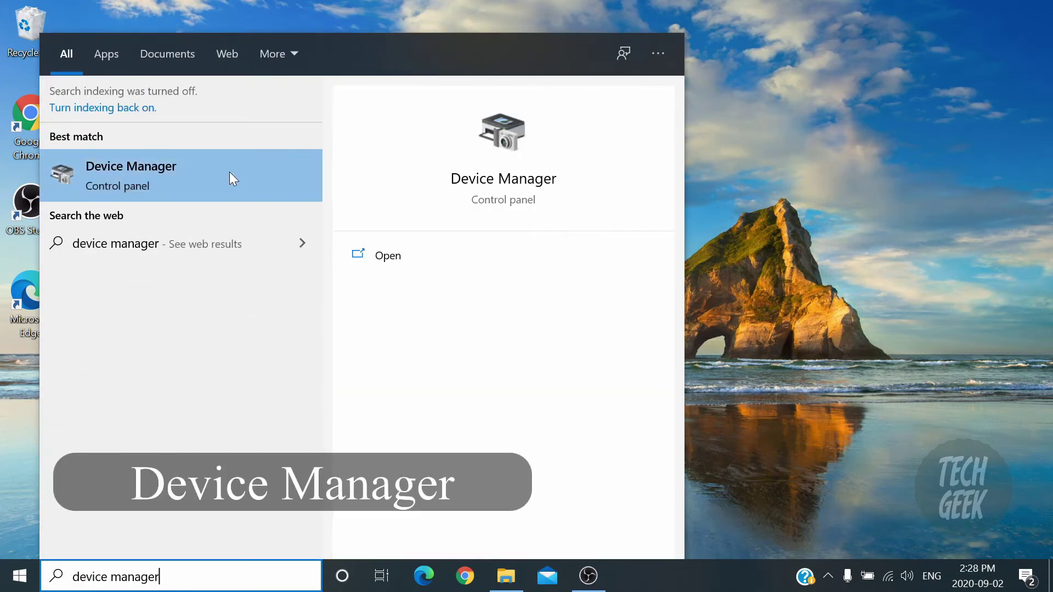
{"action": "left_click", "coordinate": [229, 172]}
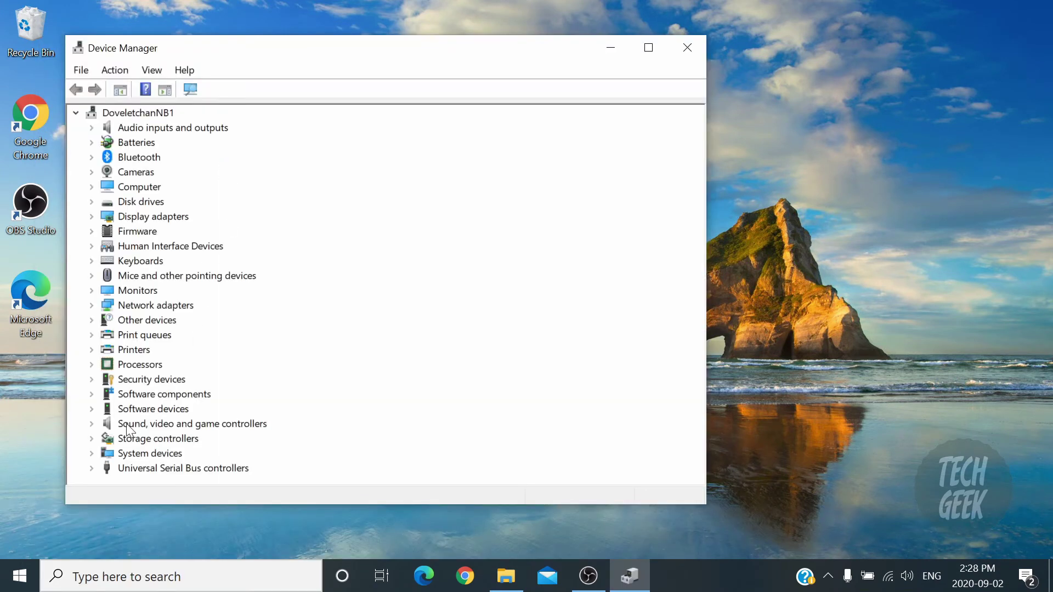
{"action": "left_click", "coordinate": [92, 425]}
Step: Select Realtek(R) Audio and run Action > Scan for hardware changes
{"action": "left_click_drag", "start_coordinate": [181, 505], "coordinate": [189, 537]}
{"action": "left_click", "coordinate": [203, 455]}
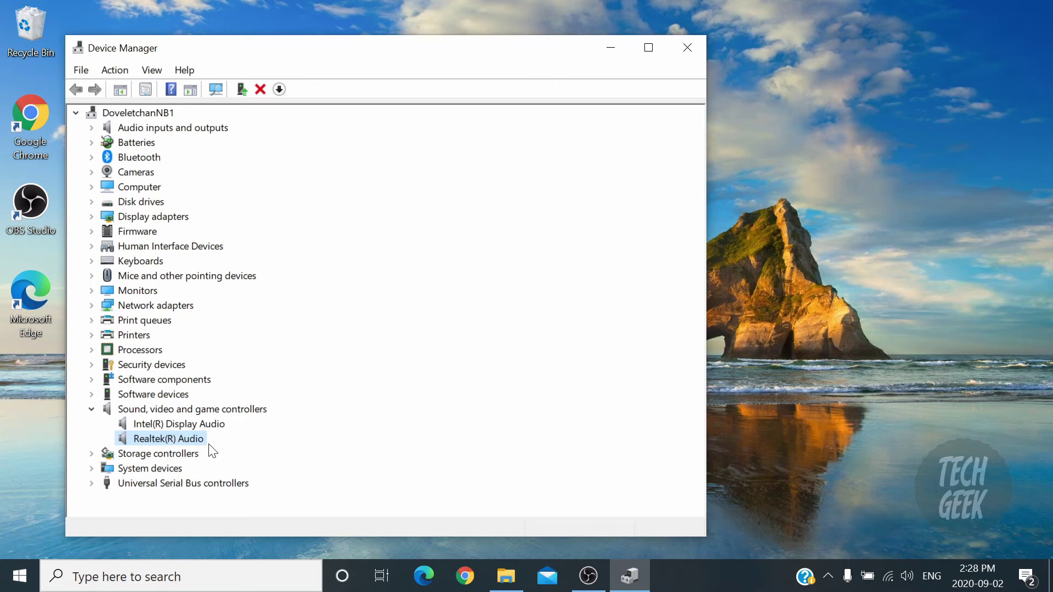
{"action": "left_click", "coordinate": [121, 72]}
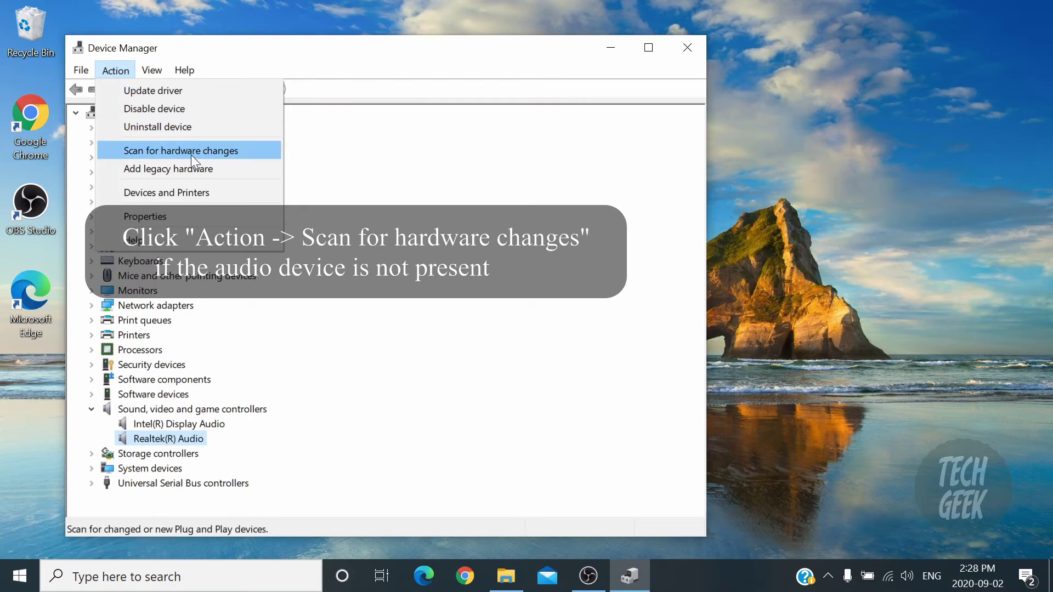
{"action": "left_click", "coordinate": [233, 156]}
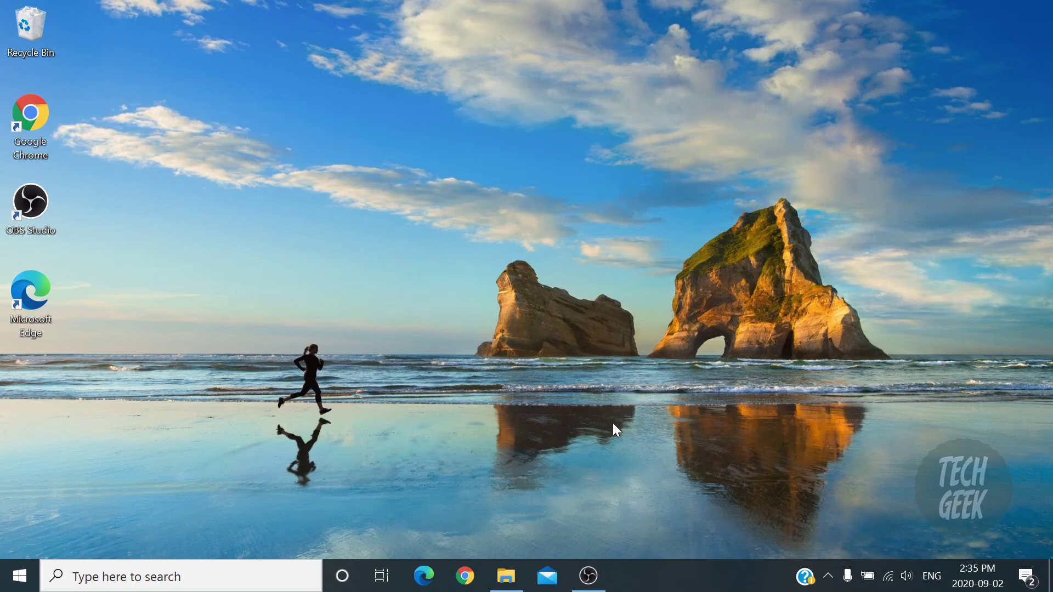
Step: Search for 'cmd' and launch Command Prompt as administrator
{"action": "left_click", "coordinate": [255, 573]}
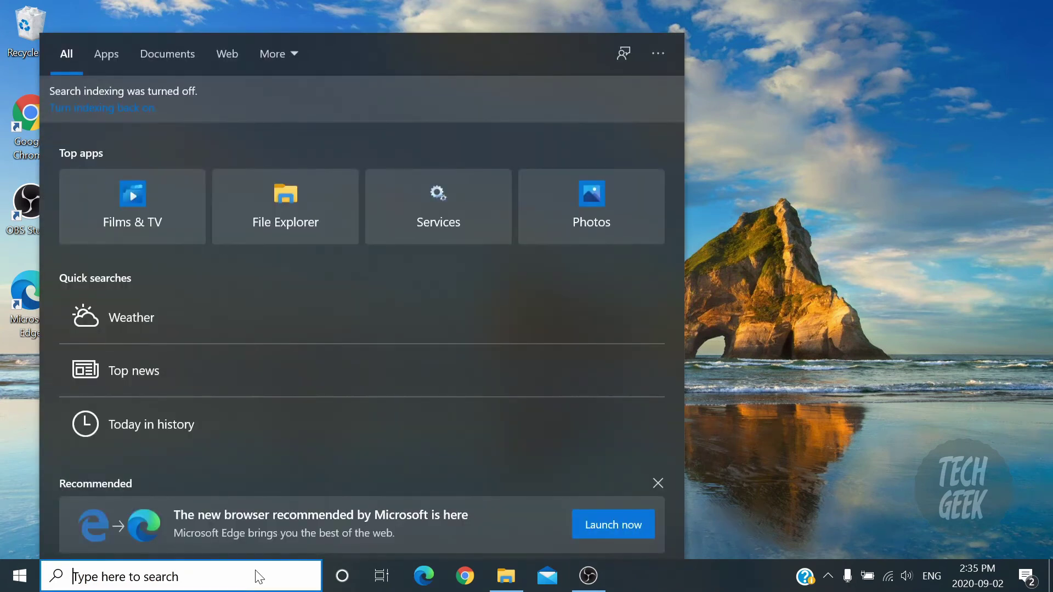
{"action": "type", "text": "cmd"}
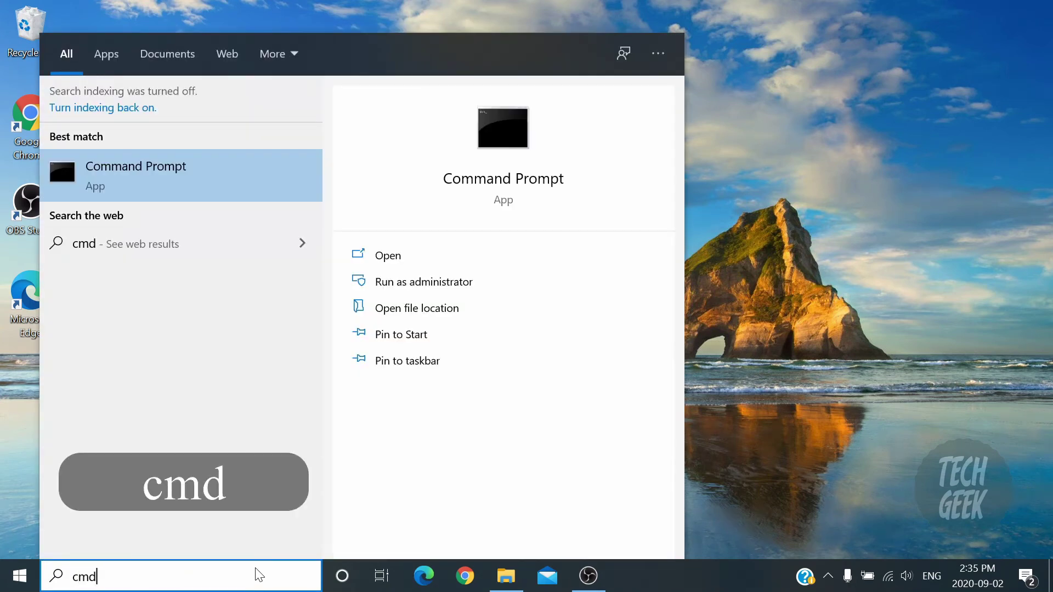
{"action": "right_click", "coordinate": [230, 159]}
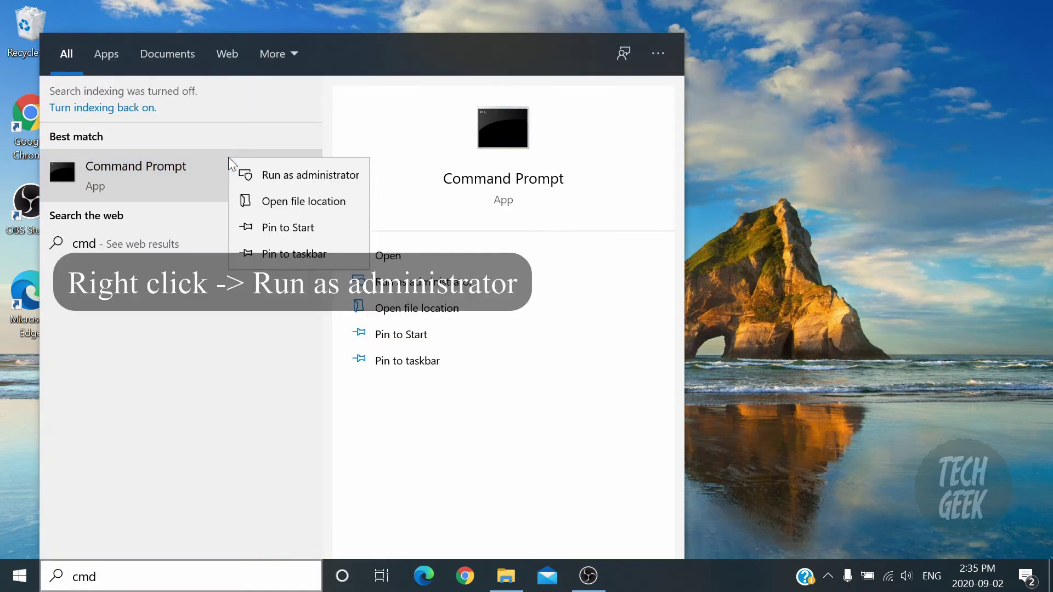
{"action": "left_click", "coordinate": [353, 184]}
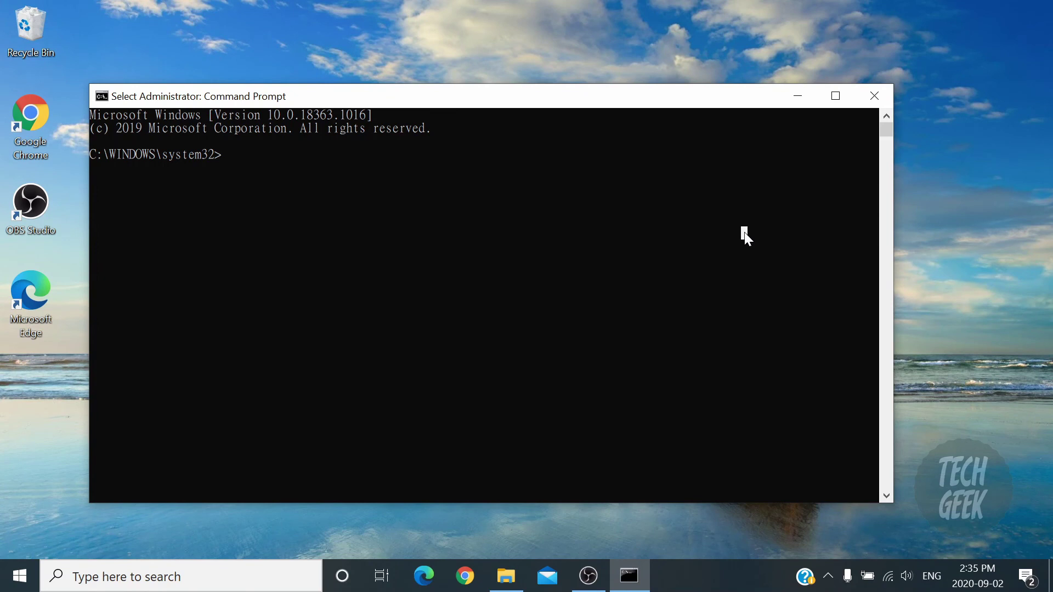
Step: Begin the command 'net localgroup Administrator' at the administrator prompt
{"action": "type", "text": "net loca"}
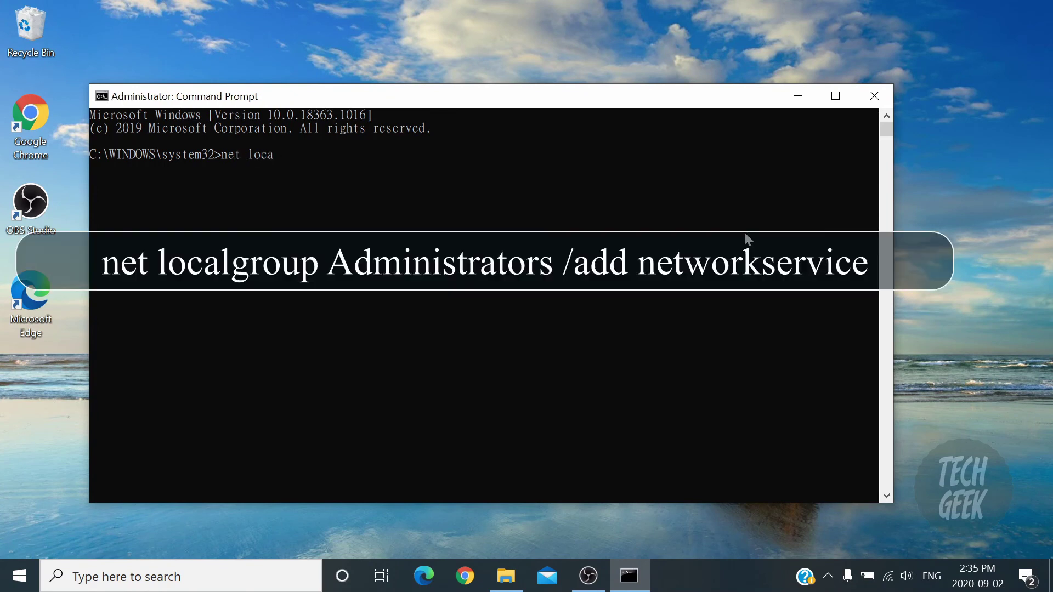
{"action": "type", "text": "lgroup Administrators /add networkservice"}
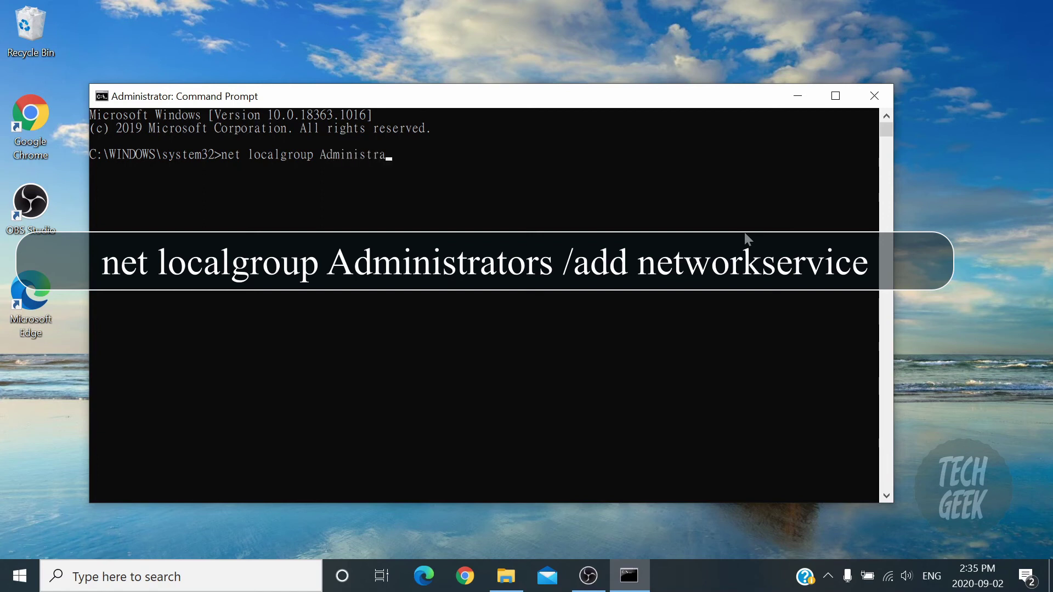
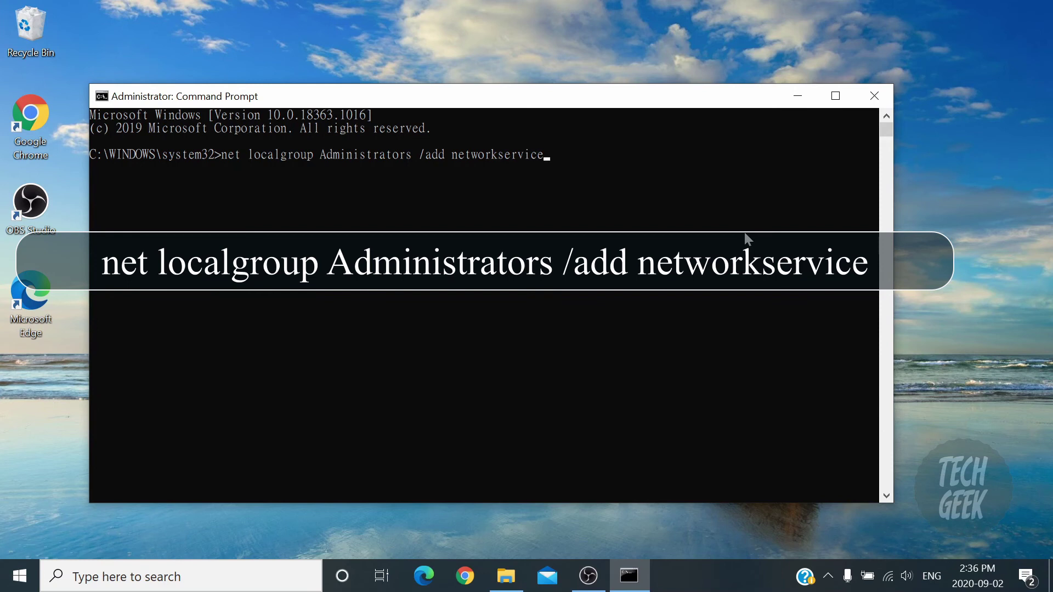
Step: Run 'net localgroup Administrators /add networkservice' and start typing the same command for localservice
{"action": "key", "text": "Return"}
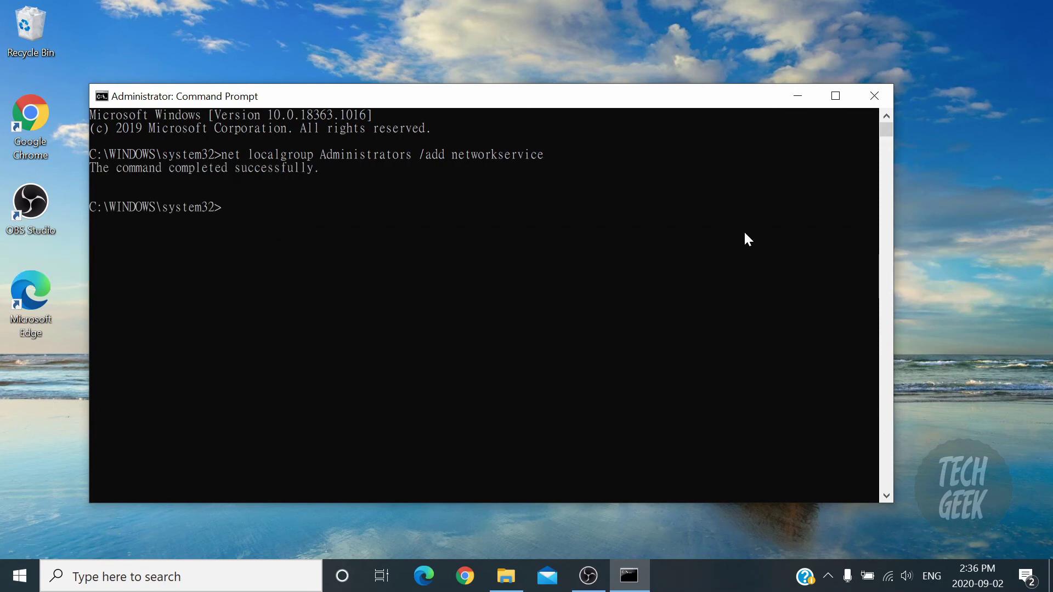
{"action": "type", "text": "net localgroup Administrators /add localservice"}
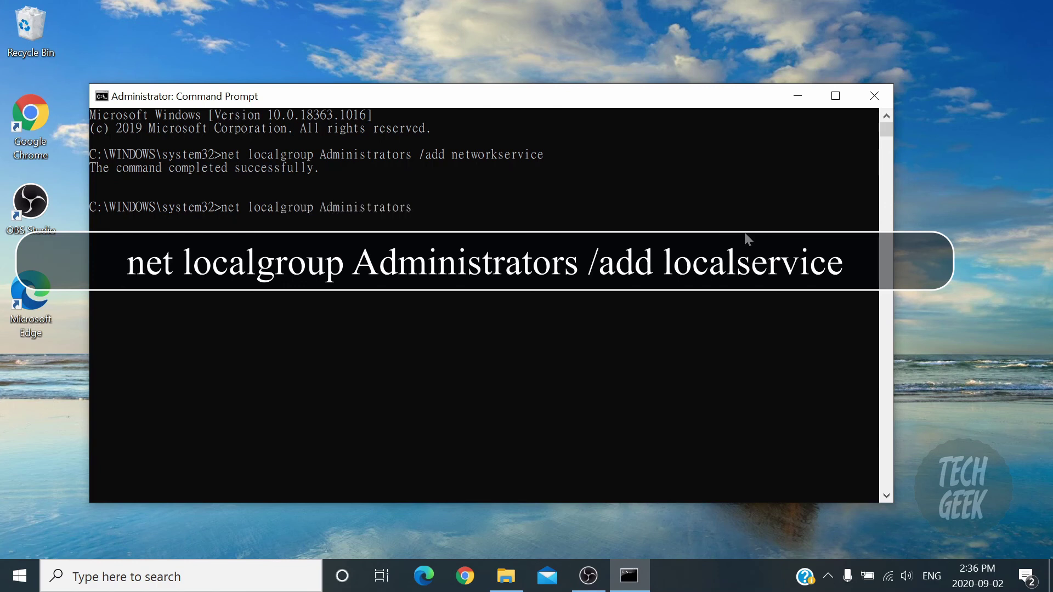